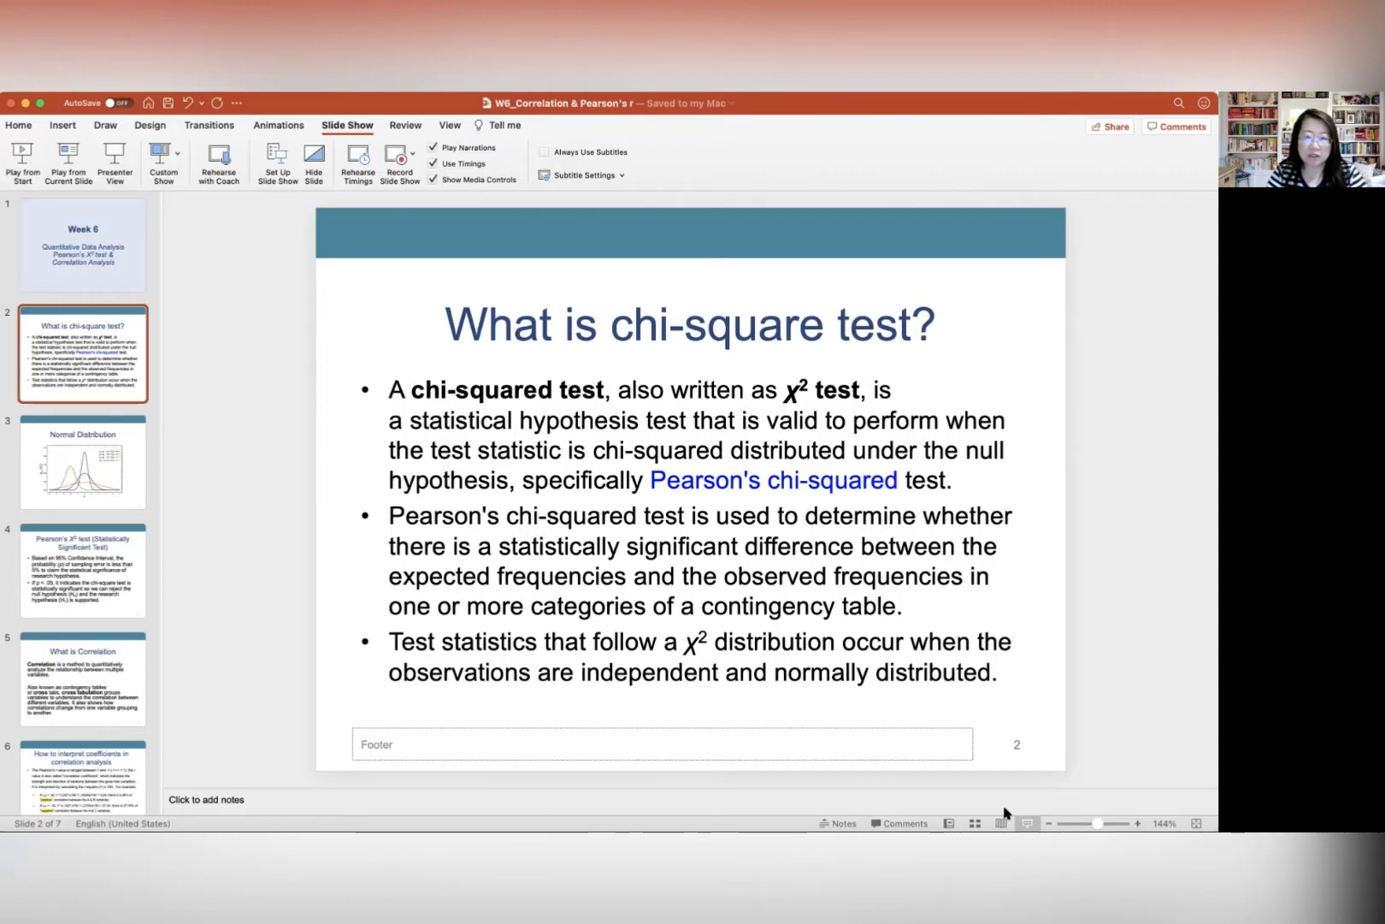
Advance the presentation to slide 3, the Normal Distribution slide with four bell curves.
left_click(1002, 817)
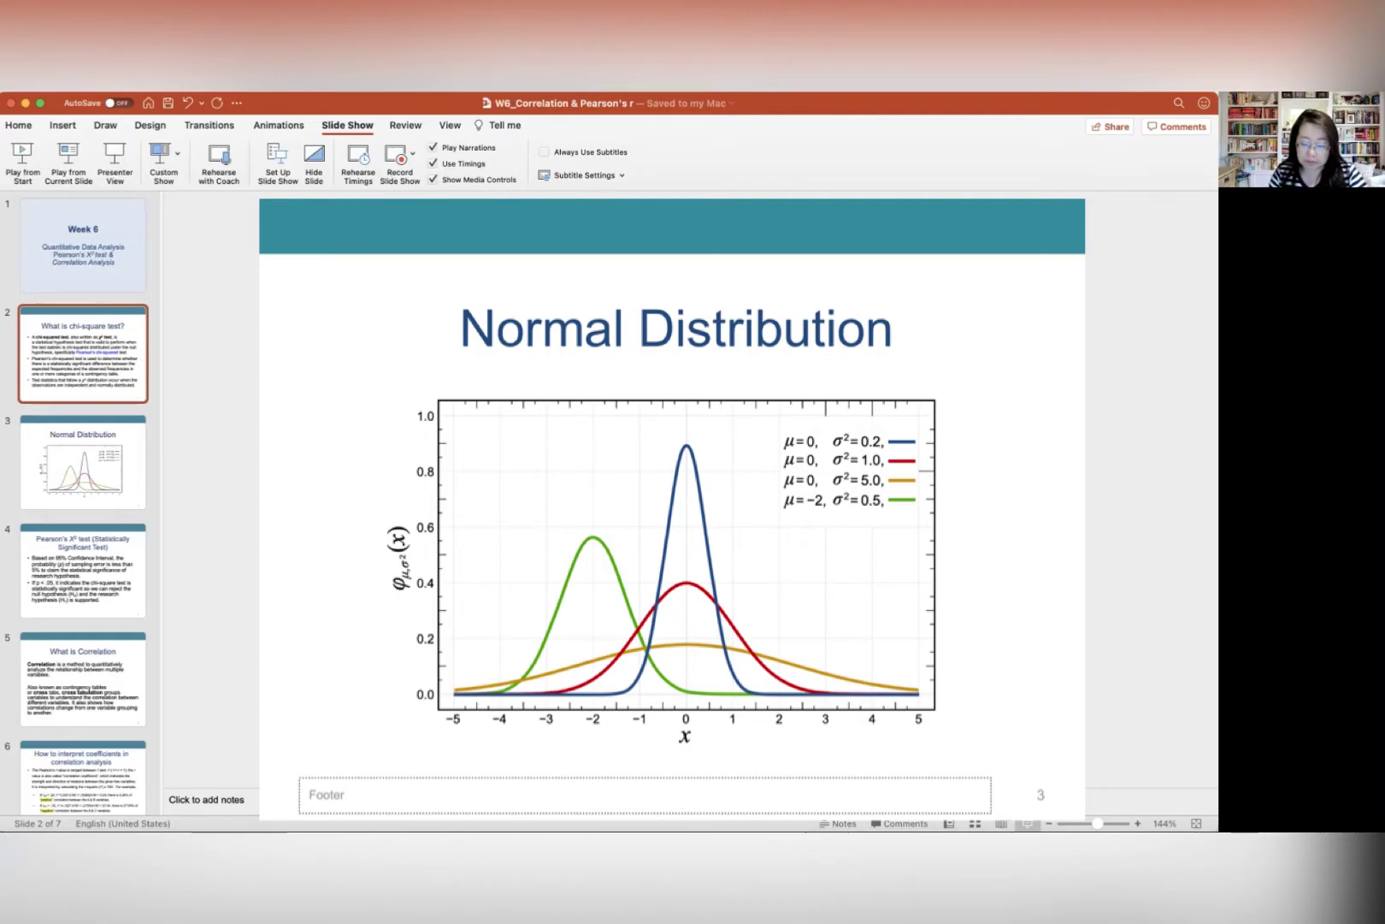
Advance to slide 4, Pearson's X² test and its p < .05 explanation.
key("Right")
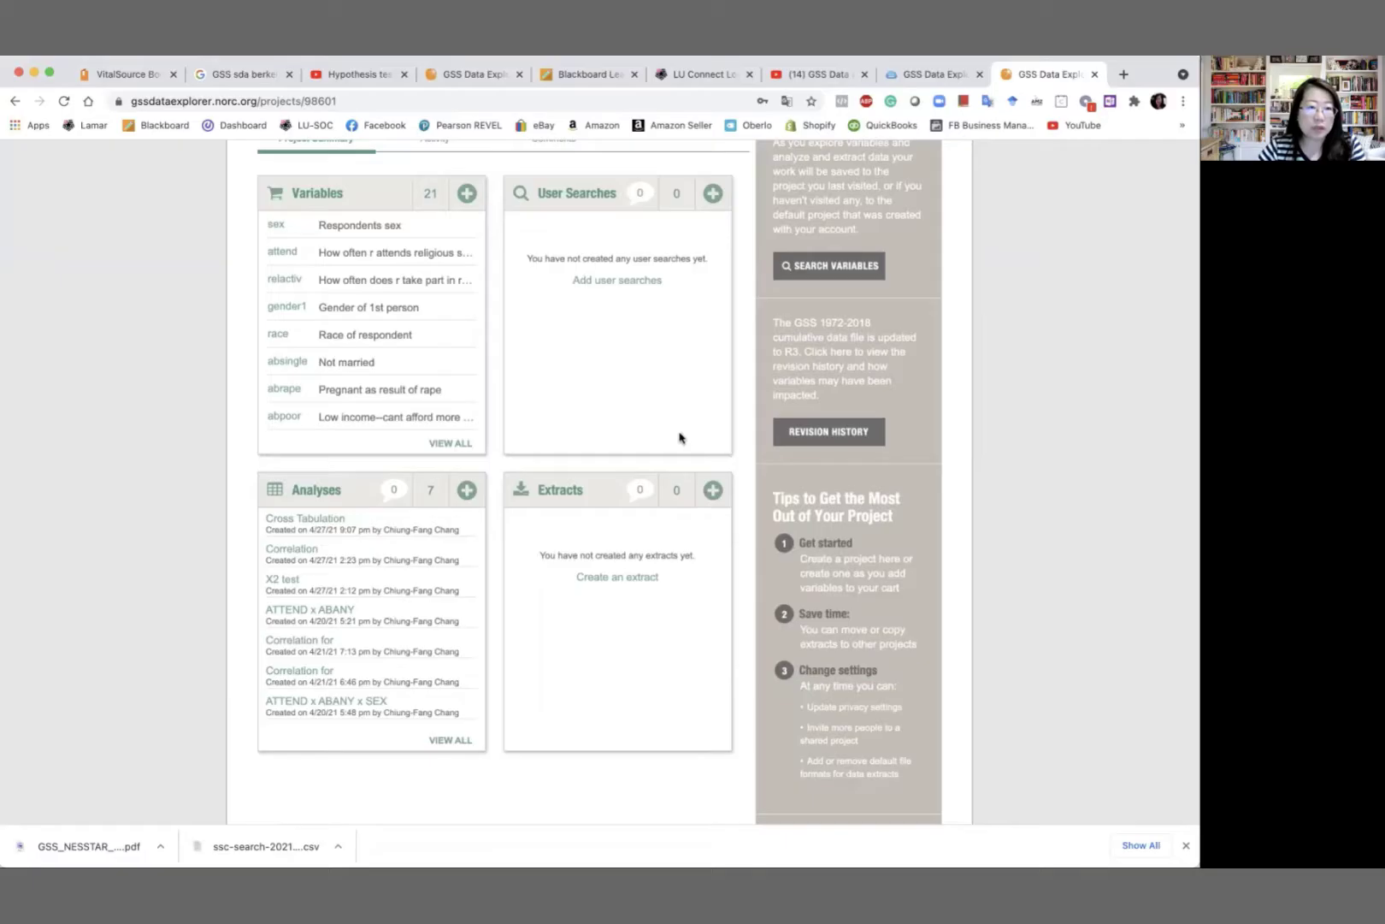
Start a new Cross Tabulation analysis in the Religiosity on Abortion project.
scroll(646, 428, "up", 2)
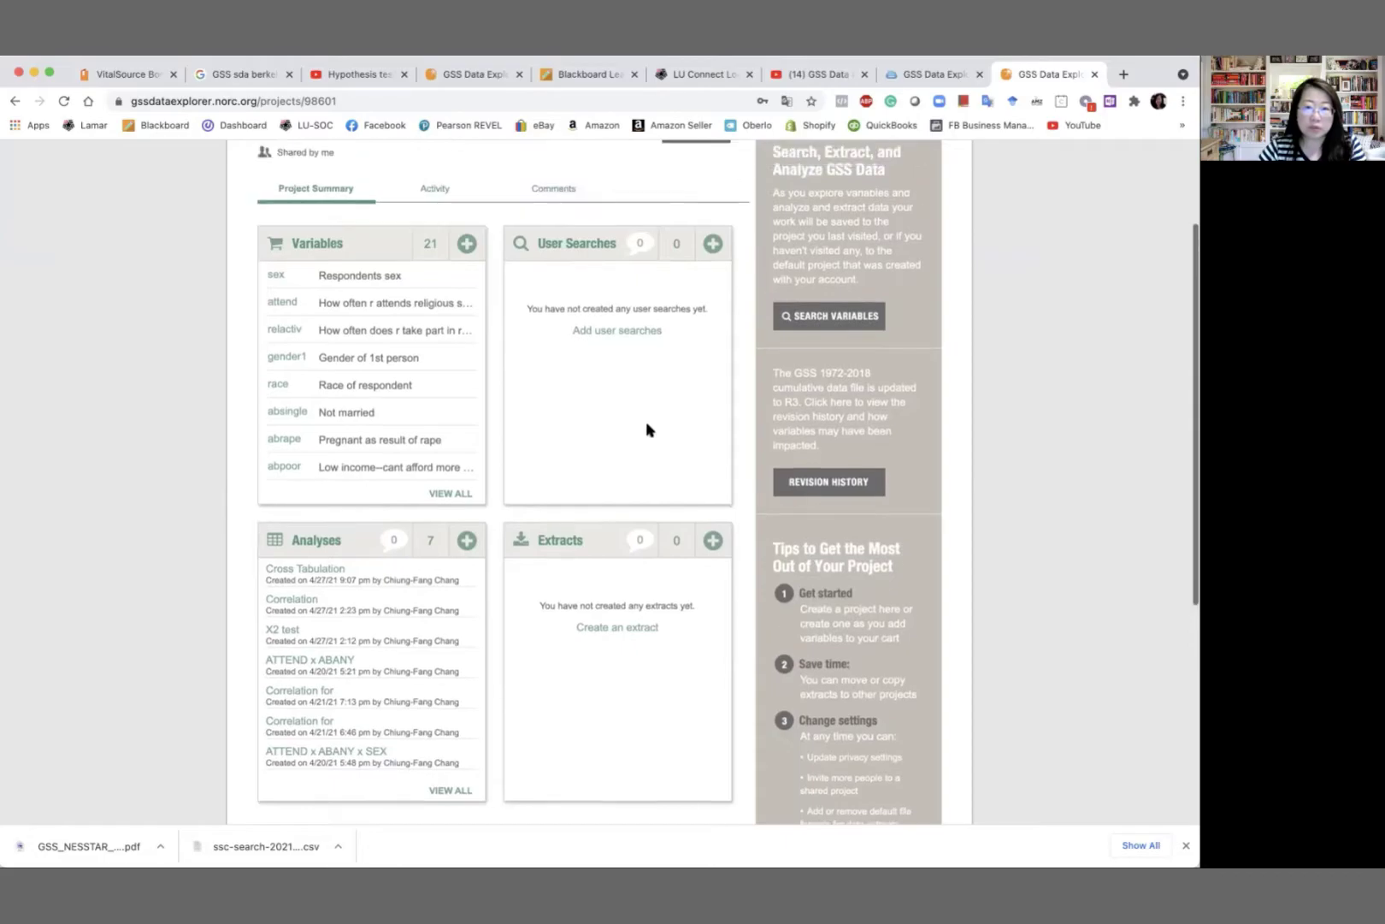
left_click(467, 558)
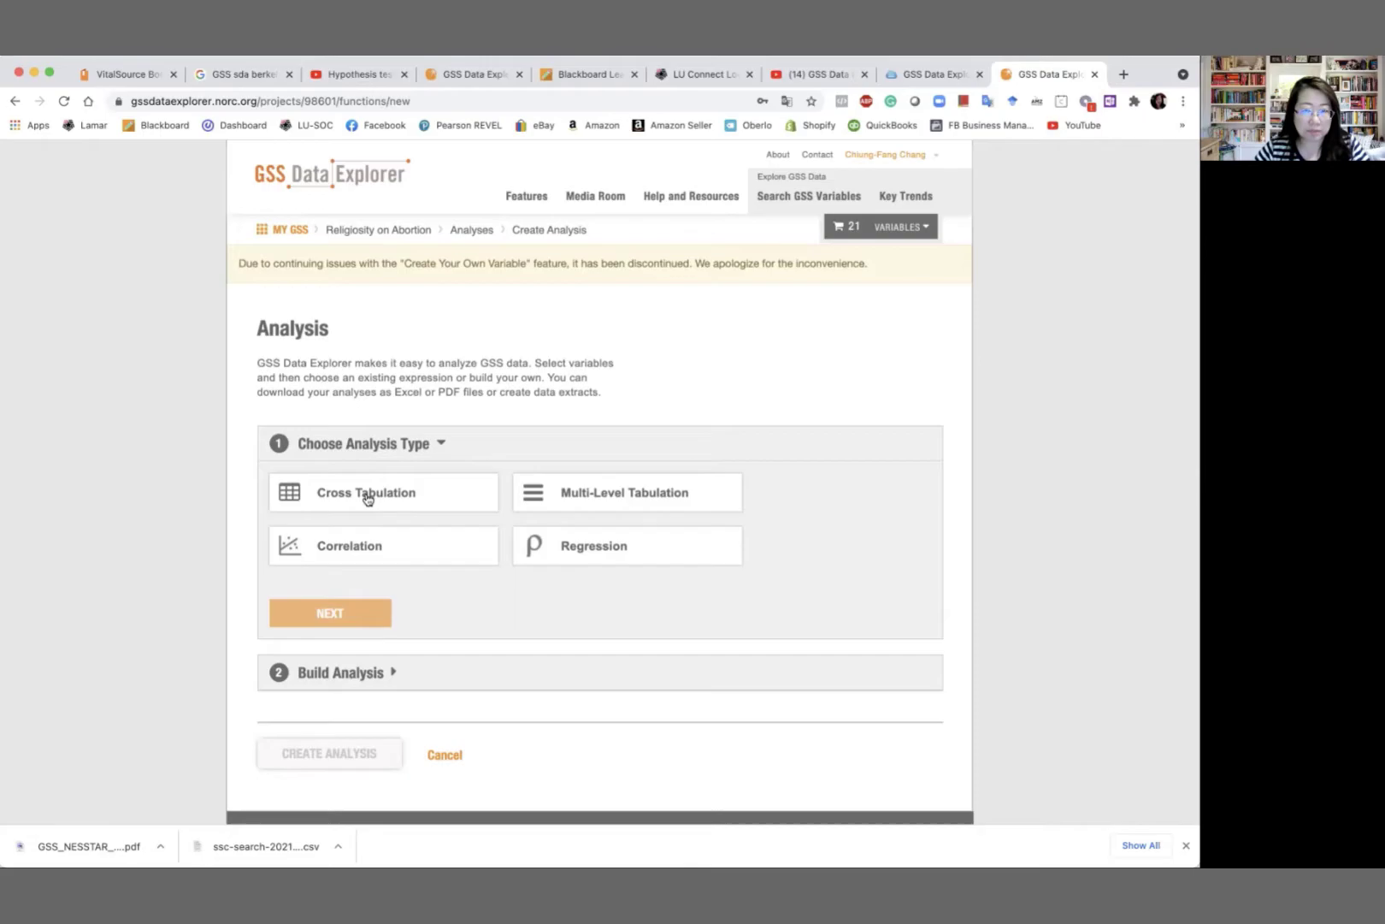
left_click(366, 498)
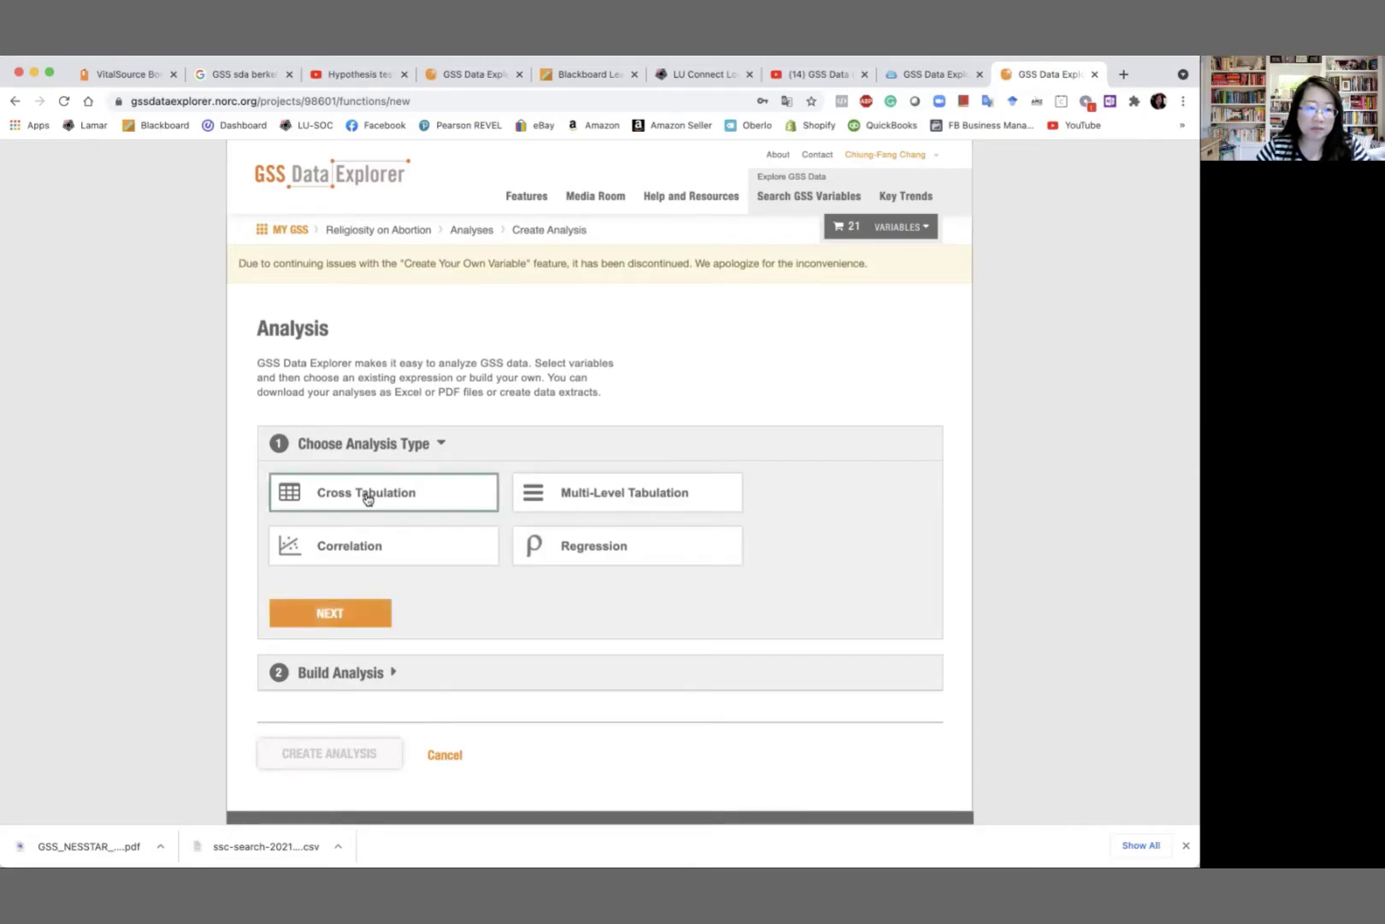
left_click(354, 609)
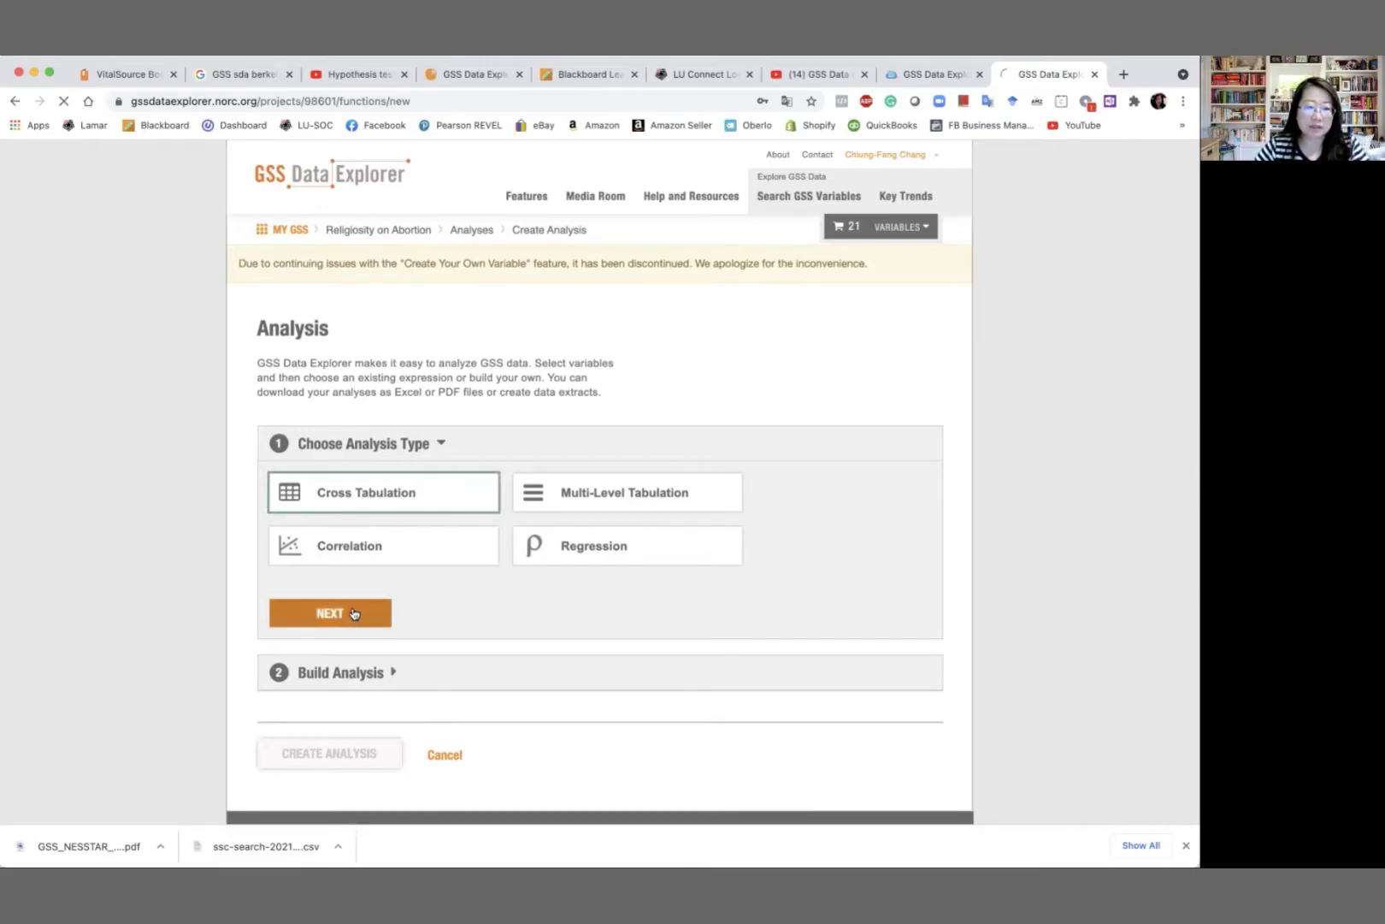
Name the analysis 'Chi-Square Test' and label it 'Attend by Abany'.
scroll(530, 541, "down", 4)
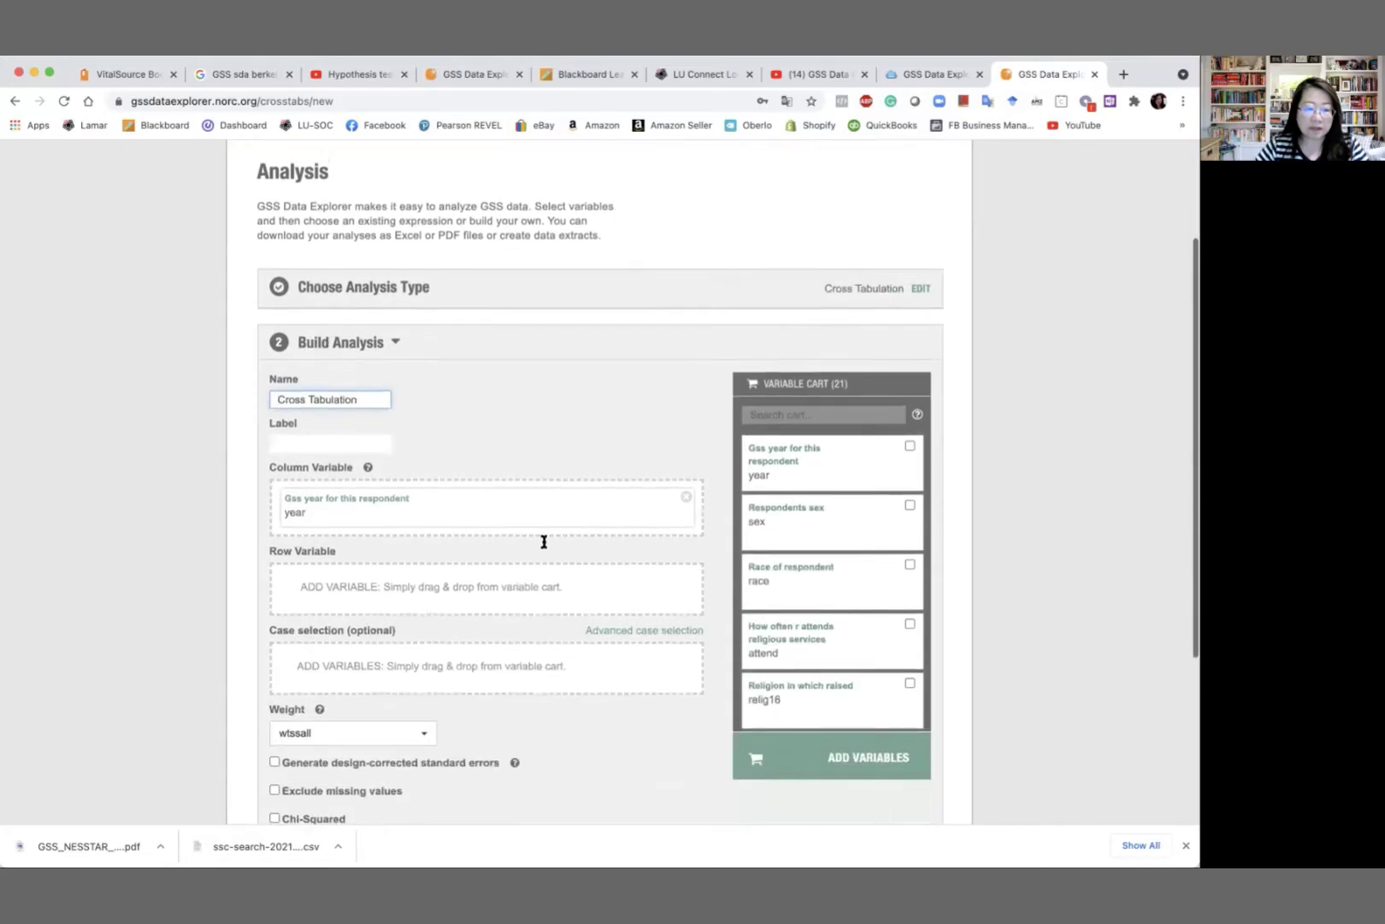
left_click_drag(367, 311, 257, 311)
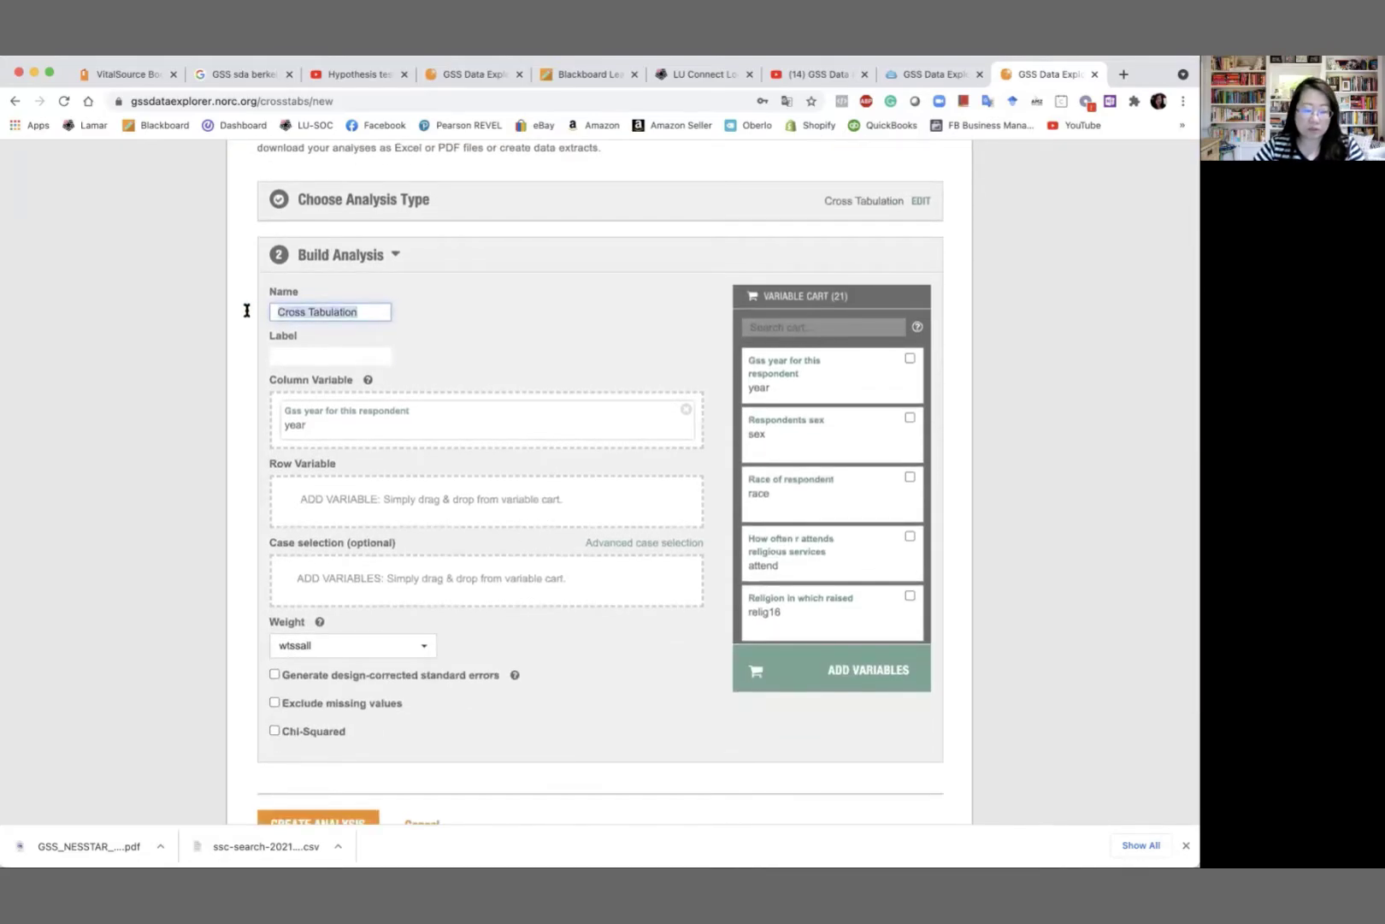
type("Chi")
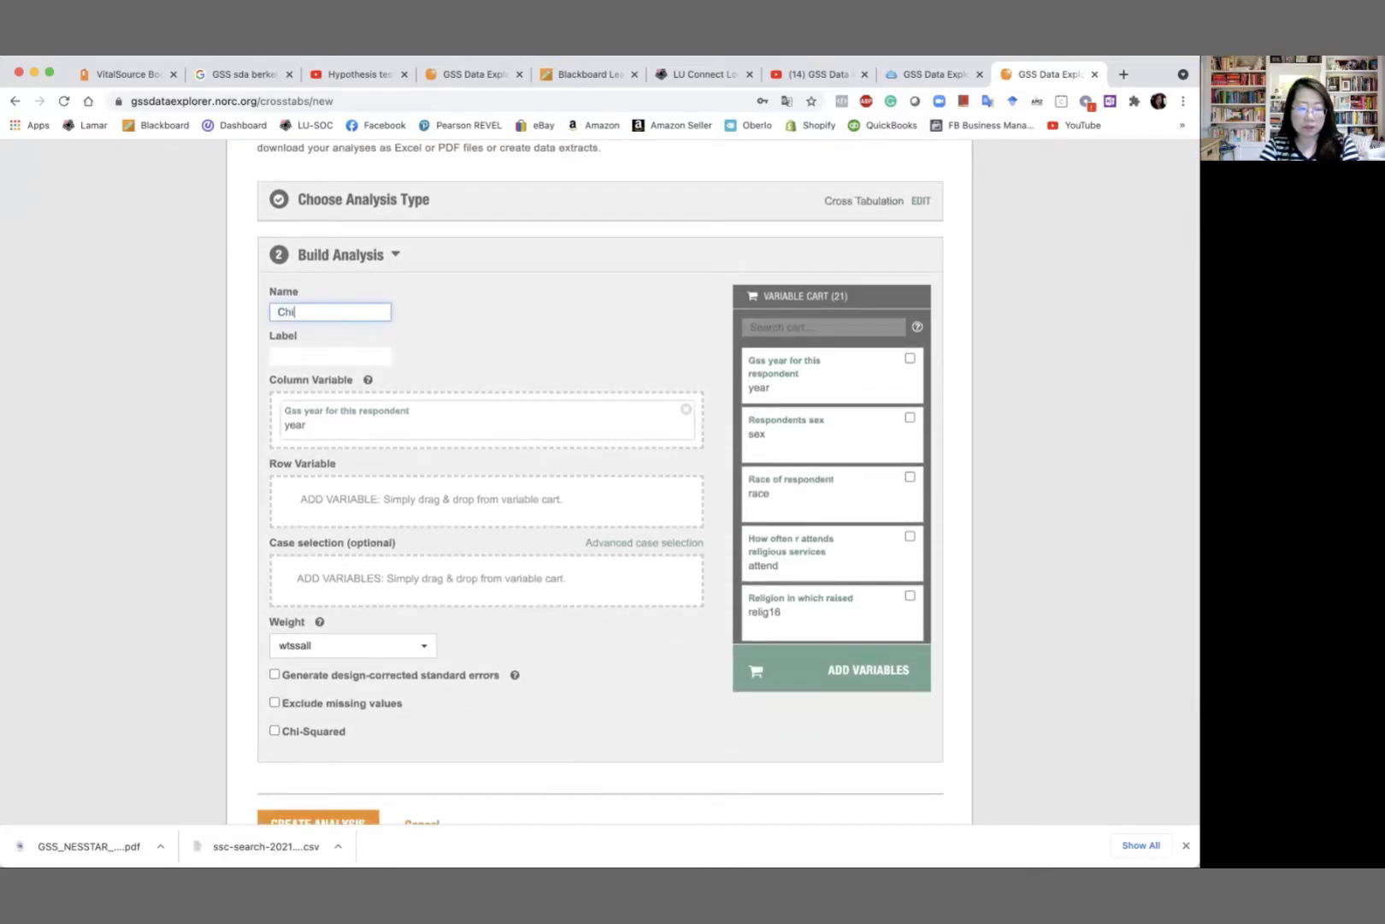
type("-Square Test")
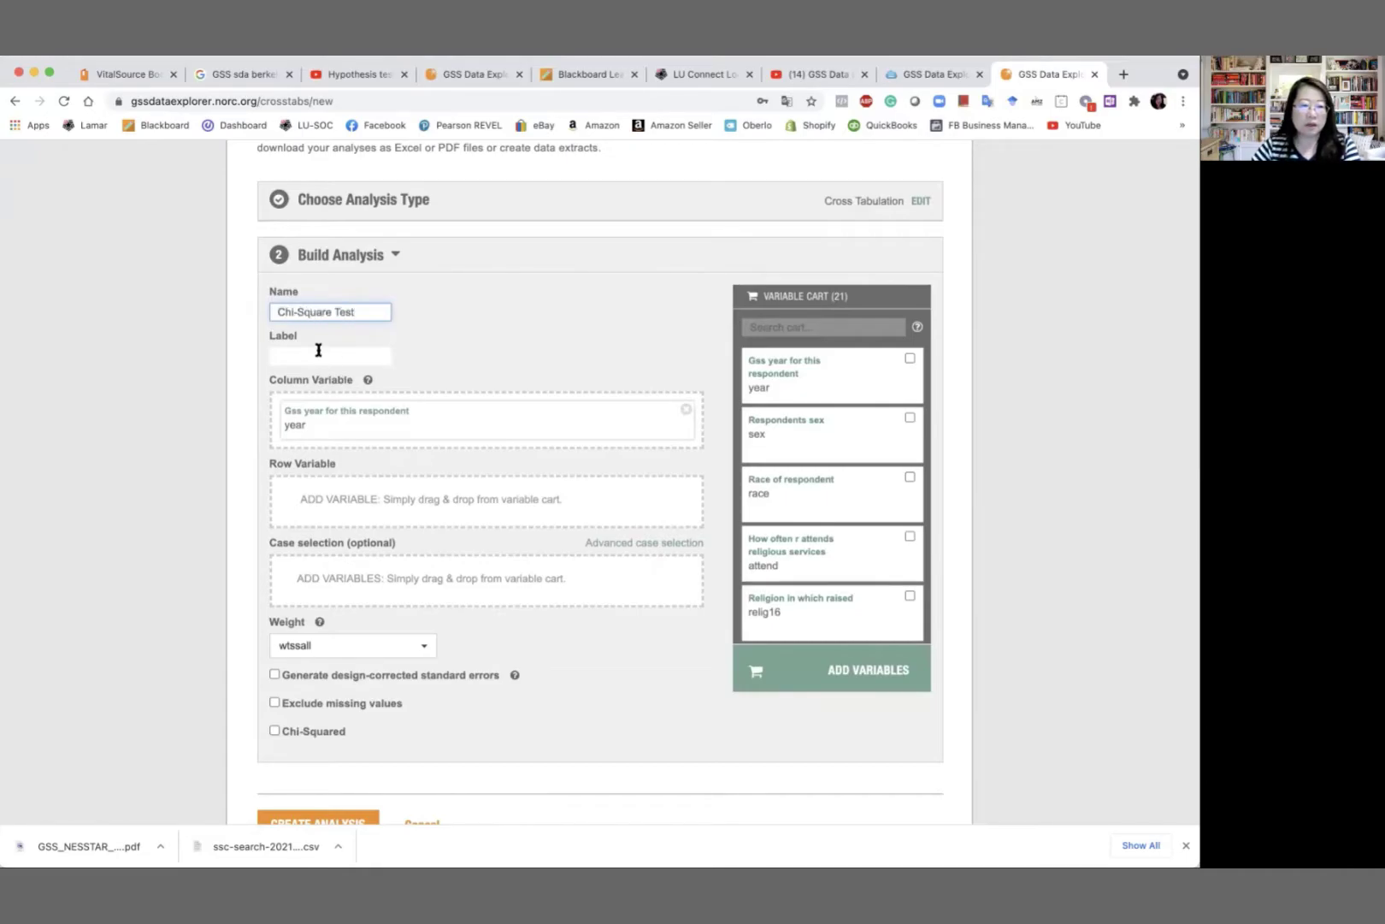
left_click(319, 352)
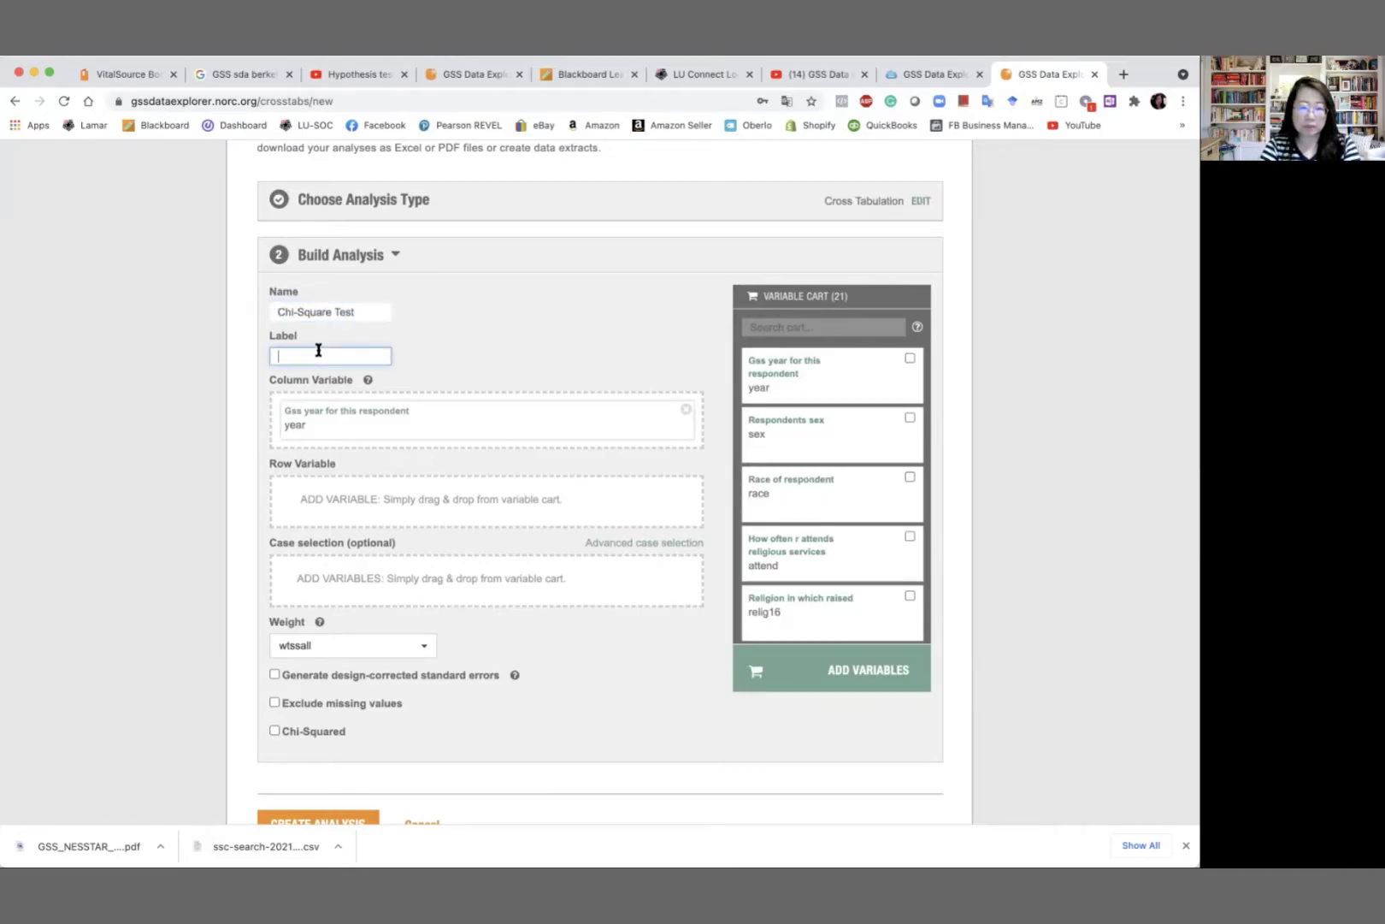
type("ATE")
key("BackSpace")
key("BackSpace")
type("te")
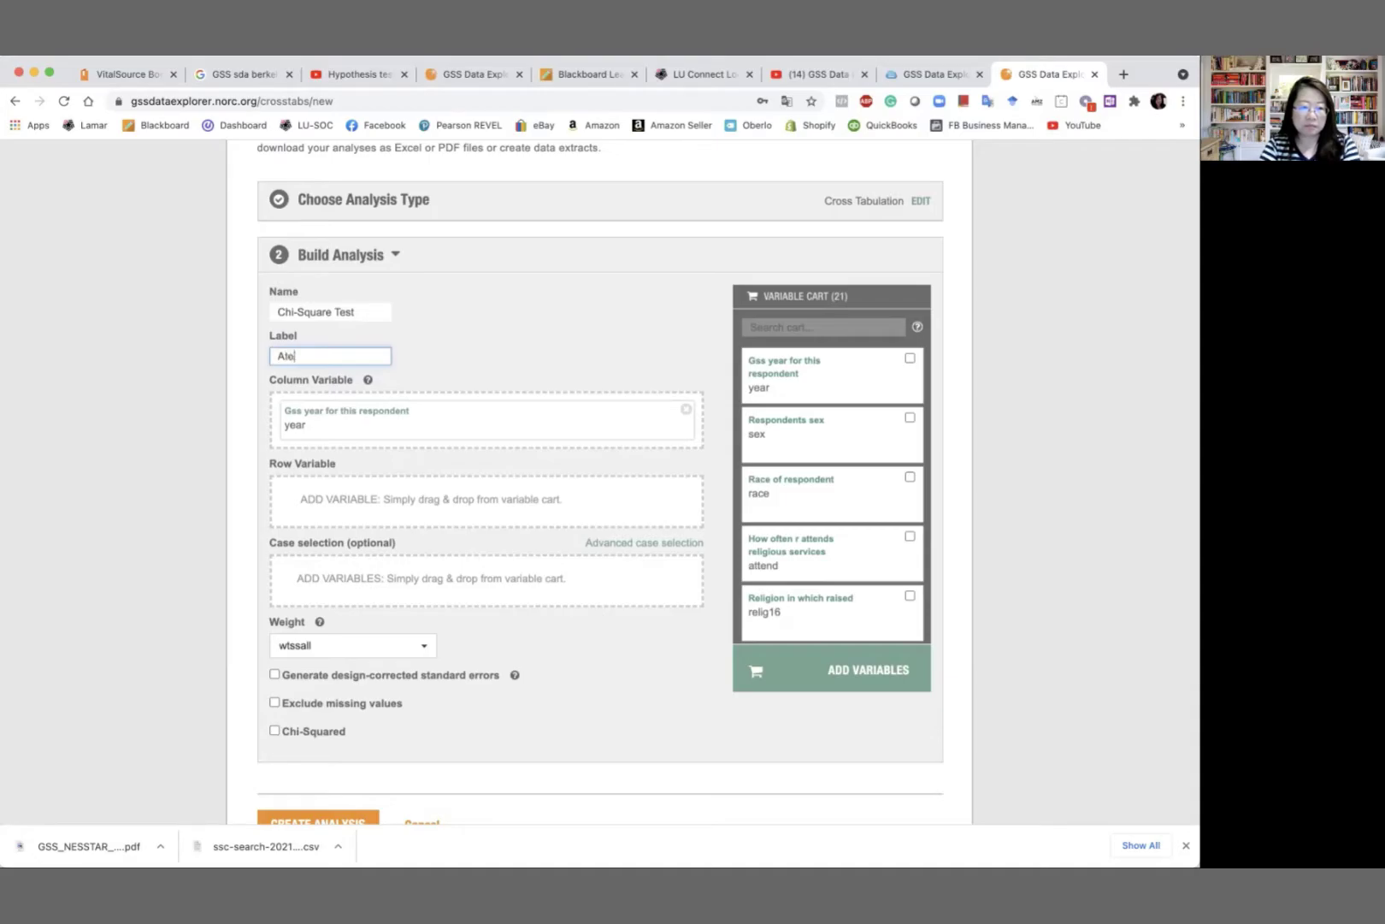
key("BackSpace")
type("tend b")
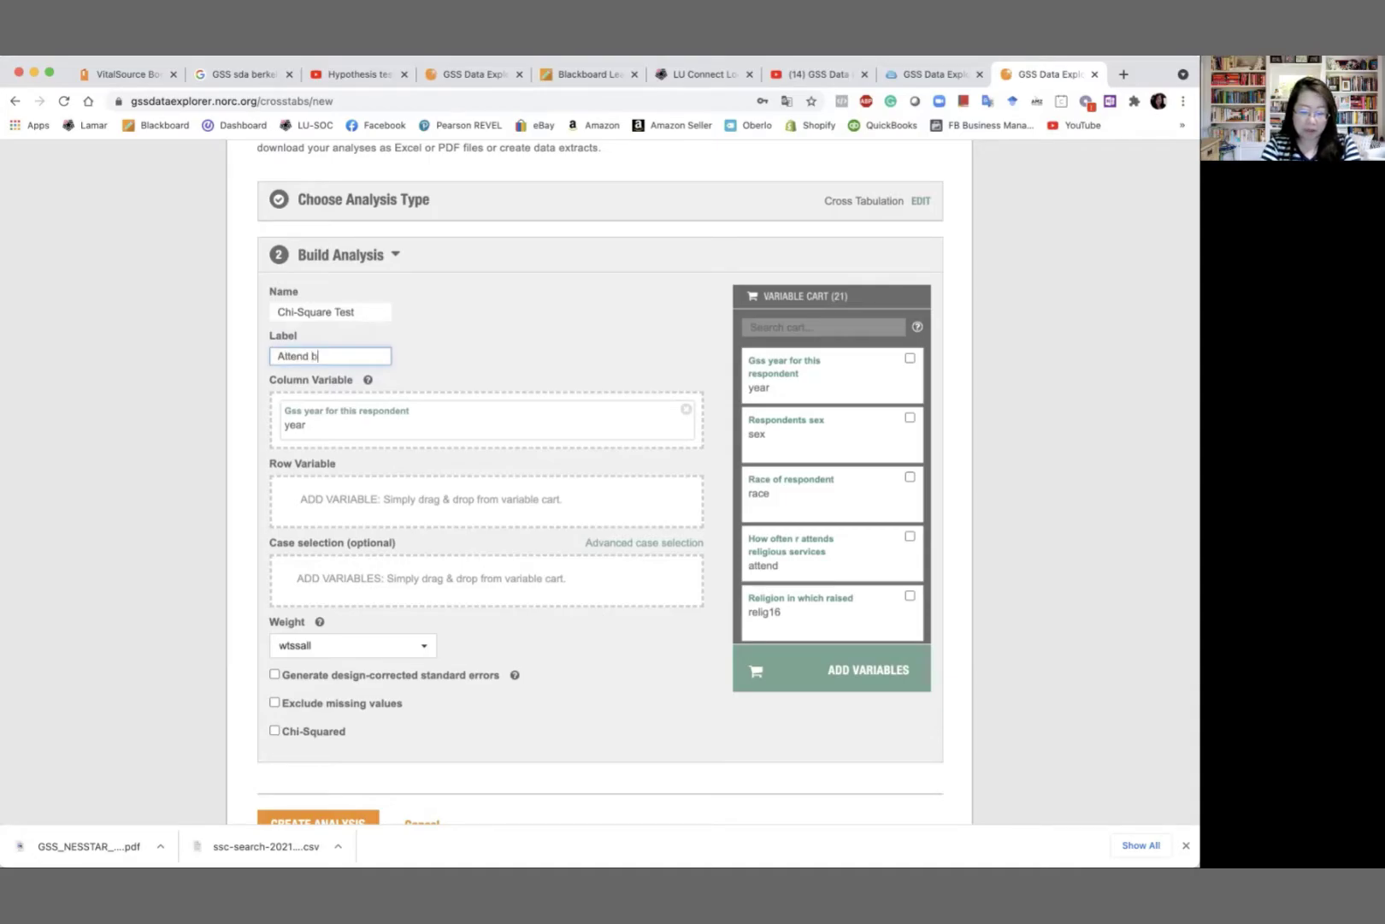
type("y A")
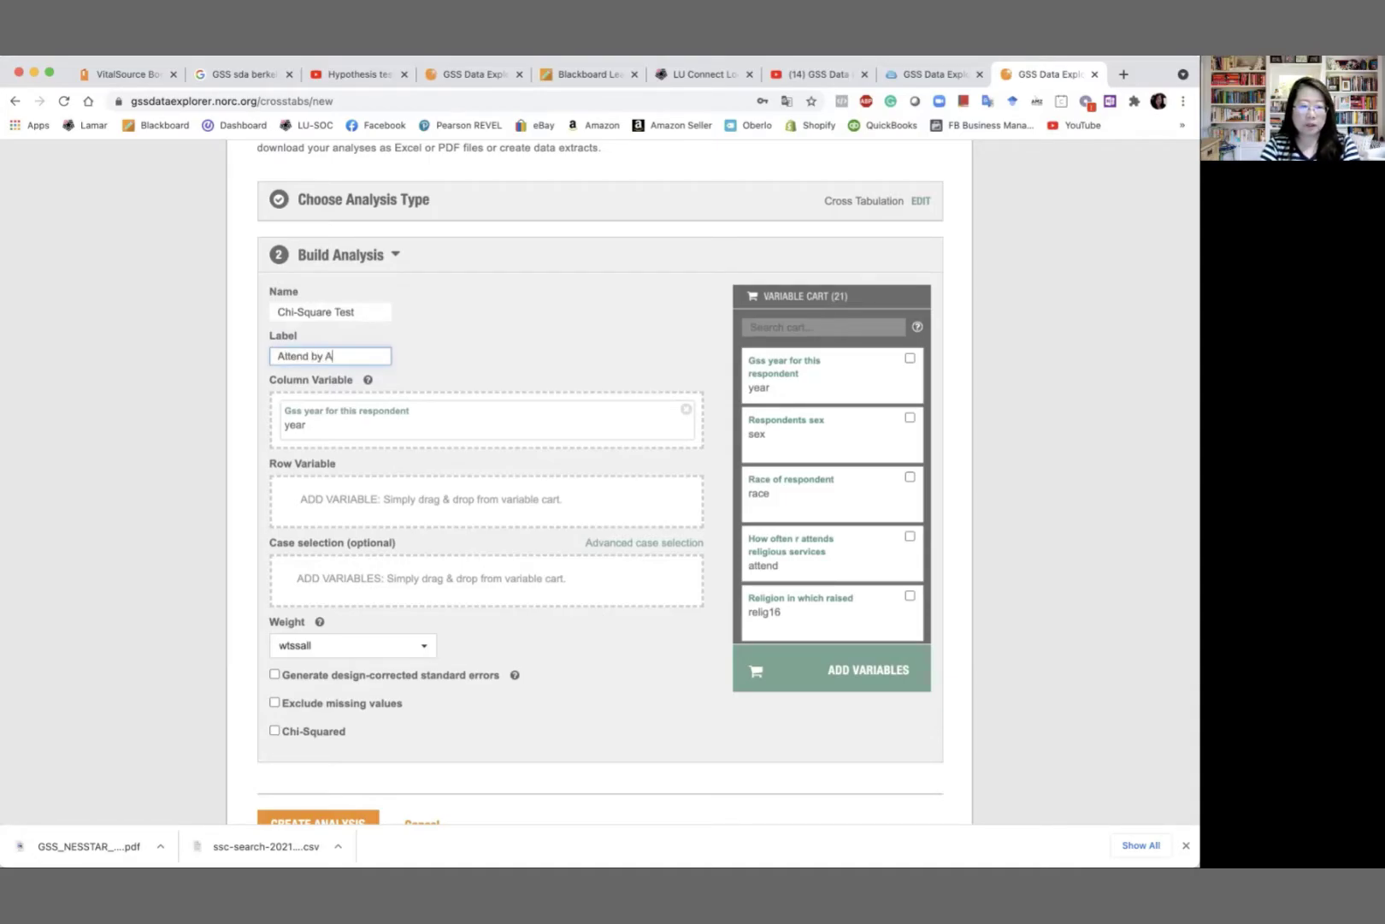
type("bany")
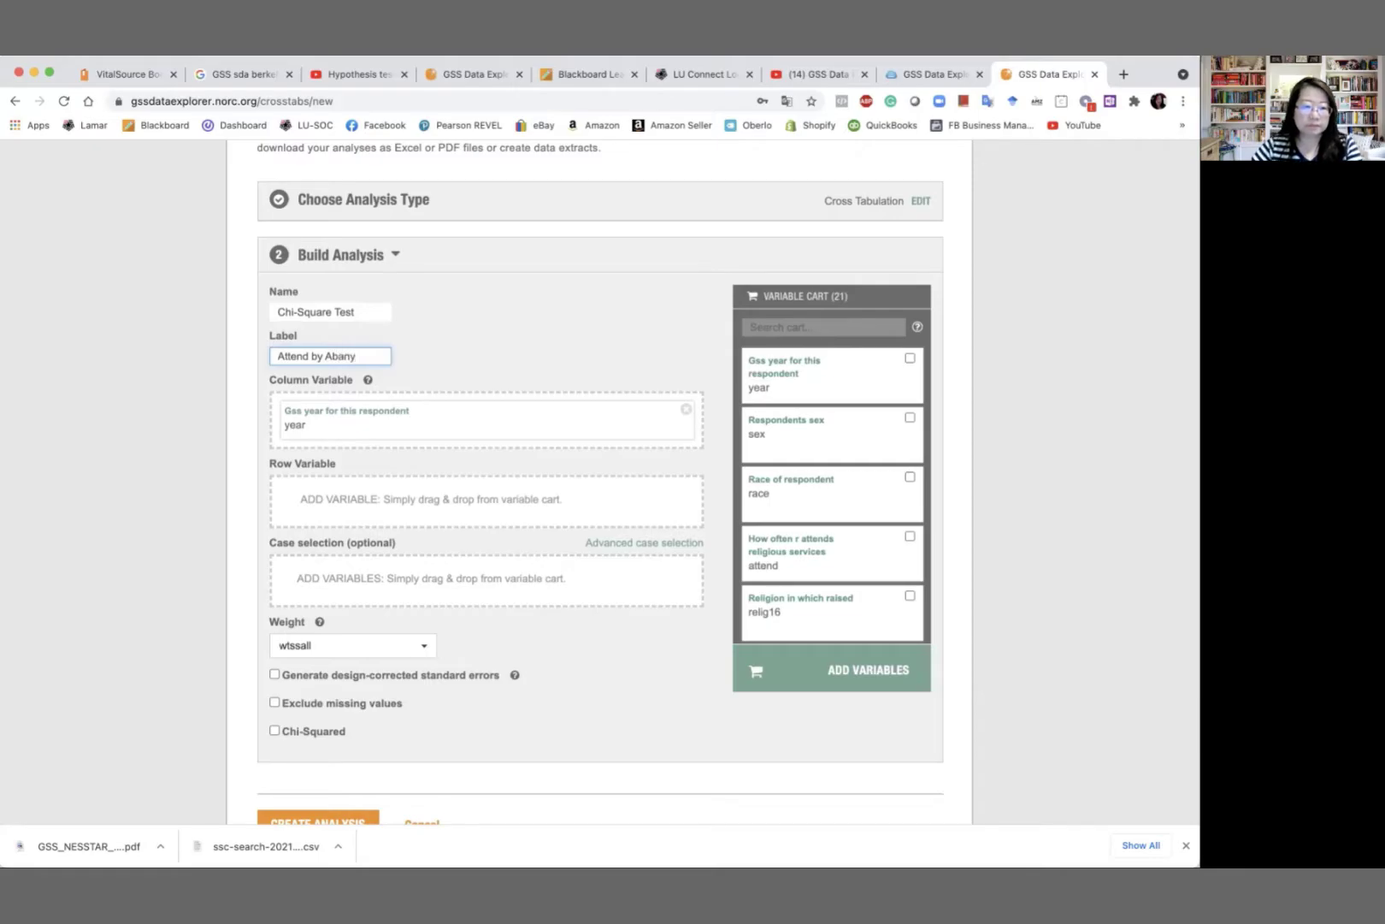
Replace year with attend as the column variable and drag abany into the row variable.
left_click(686, 409)
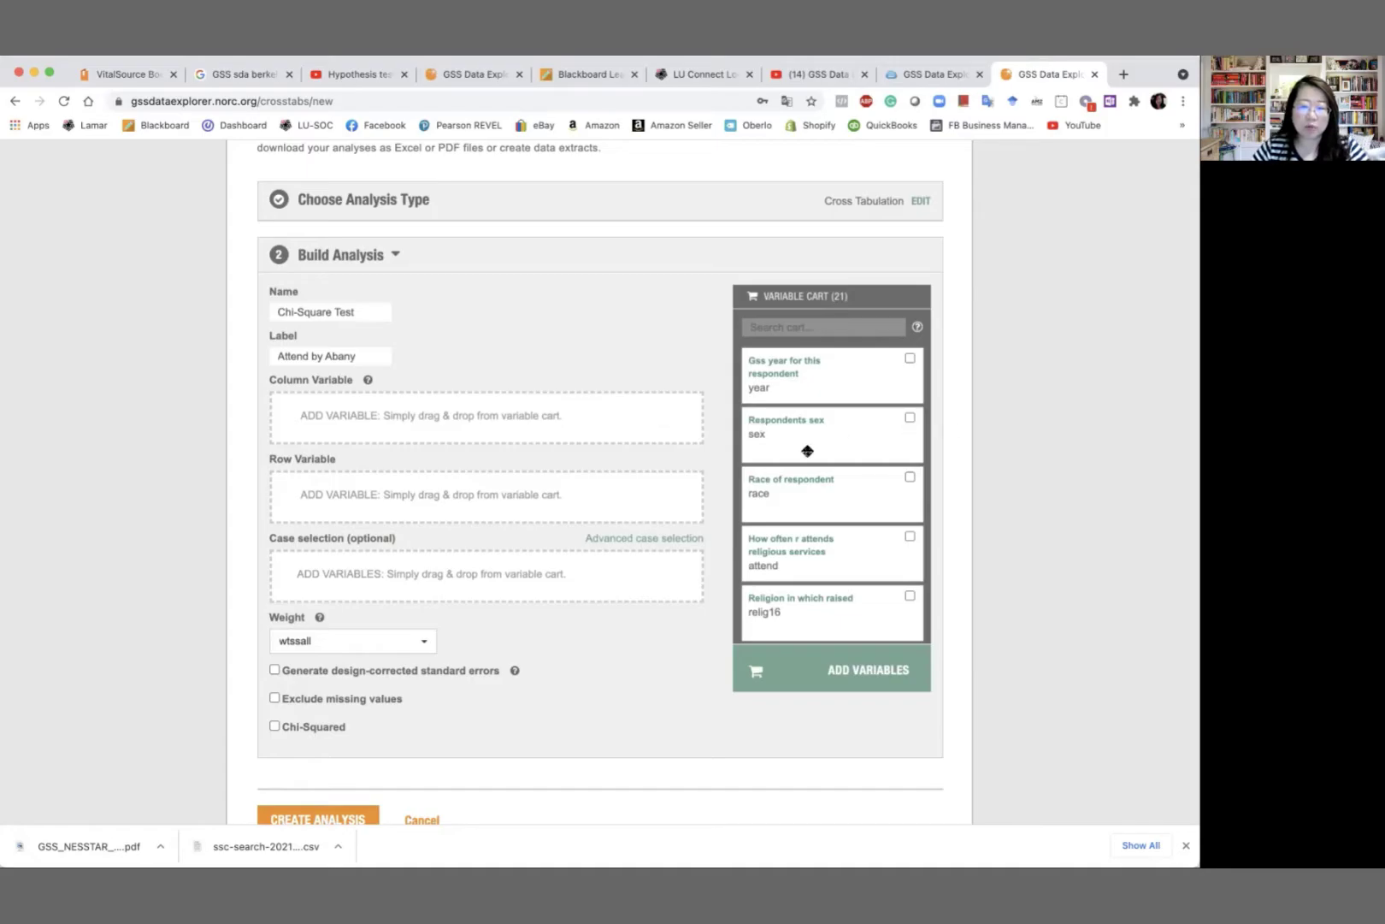
scroll(849, 455, "down", 3)
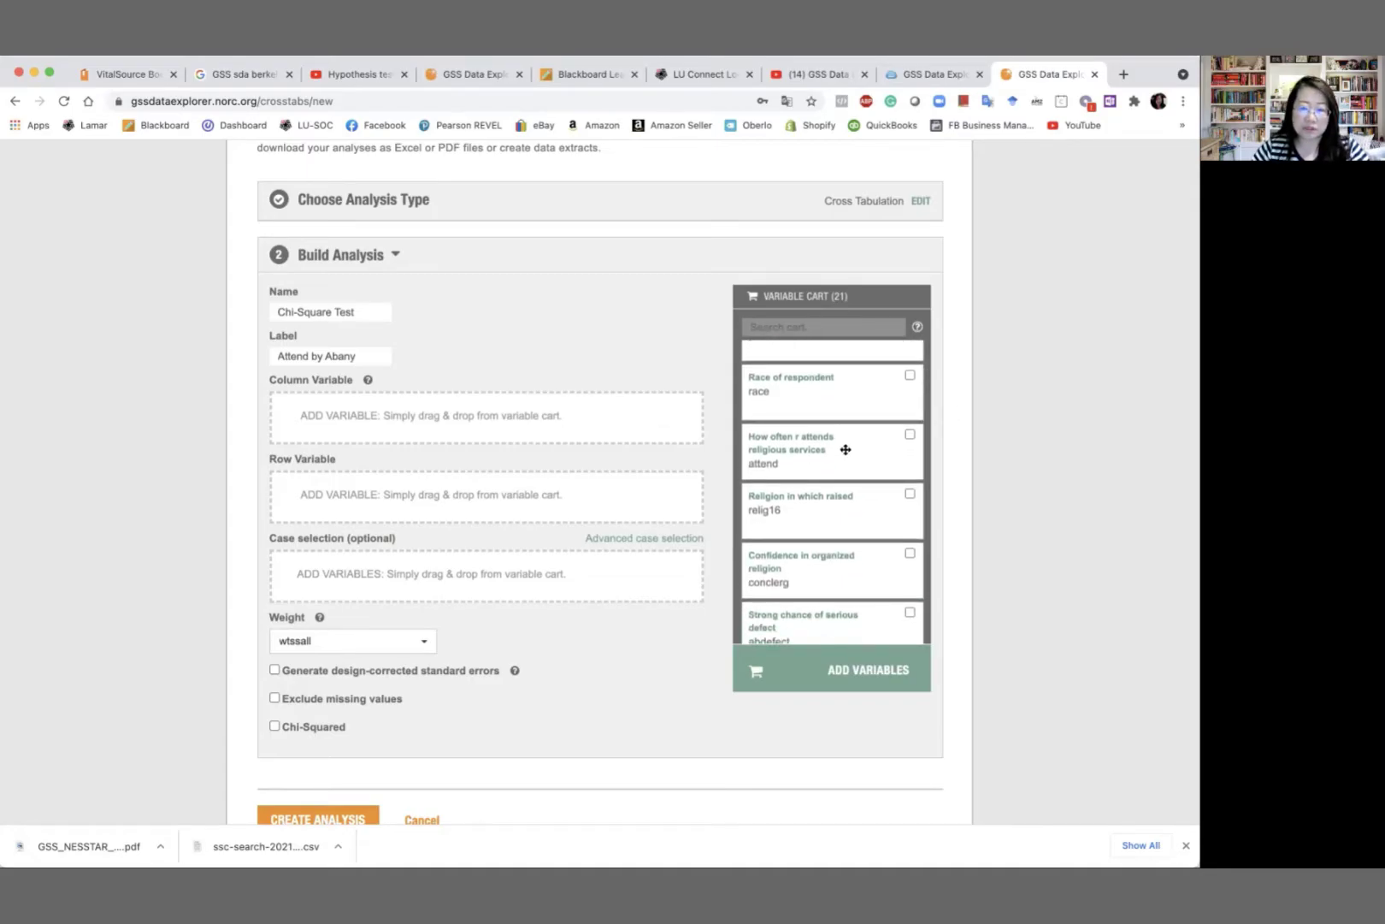
left_click_drag(850, 448, 652, 421)
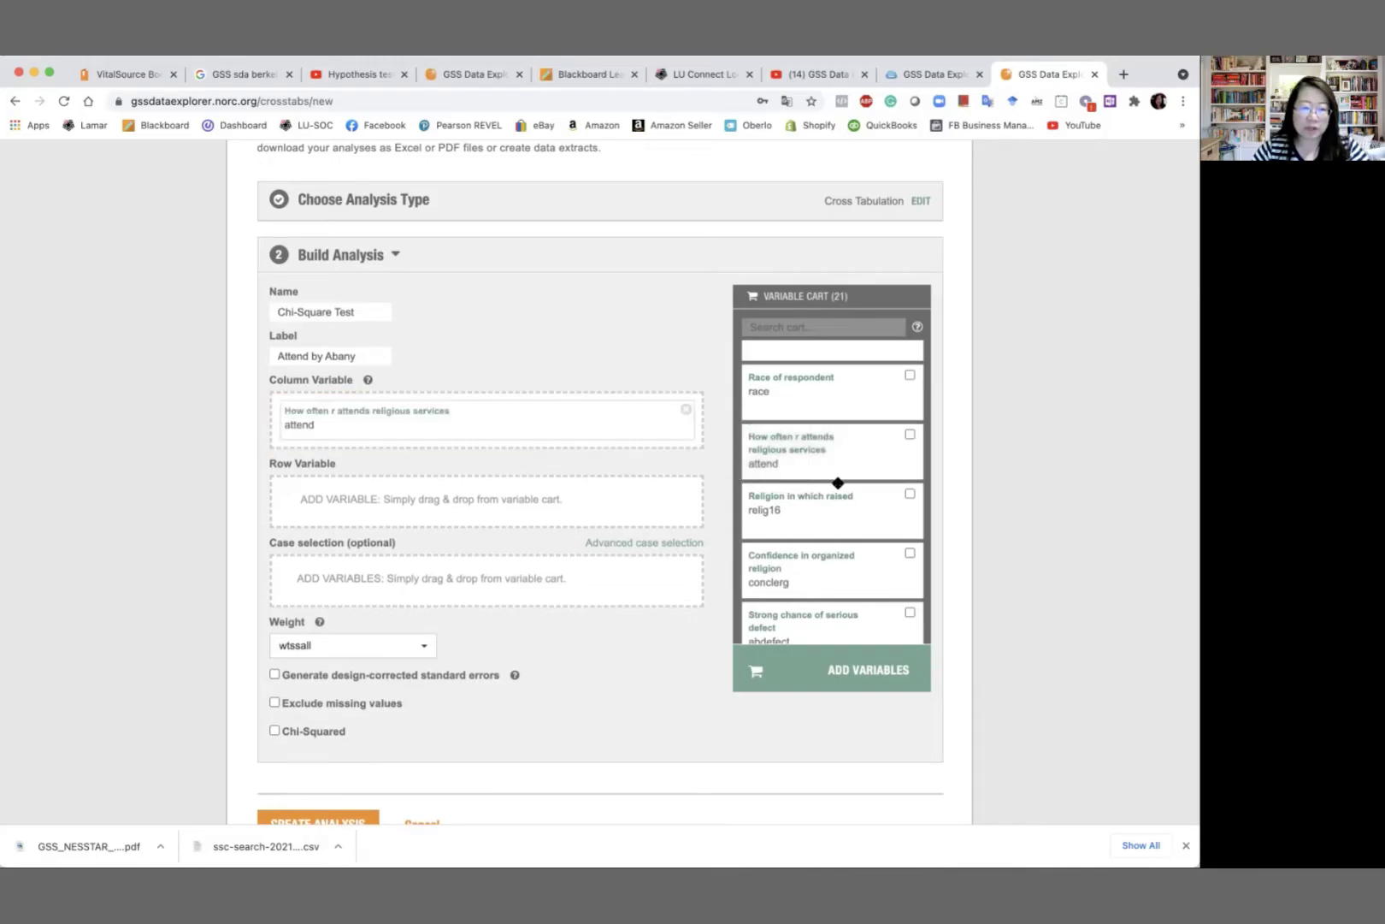
scroll(844, 555, "down", 5)
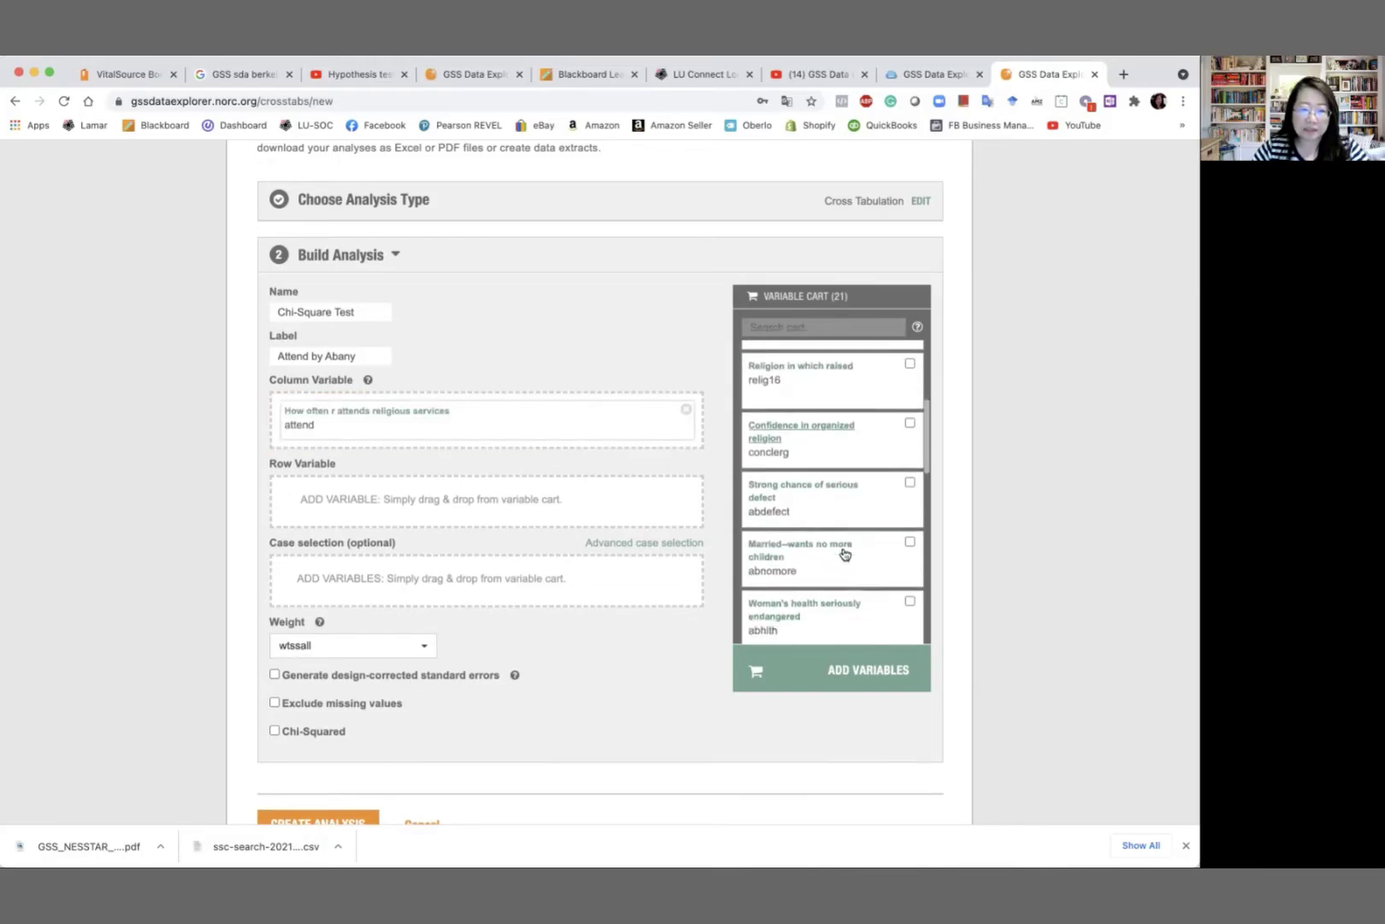
scroll(844, 550, "down", 7)
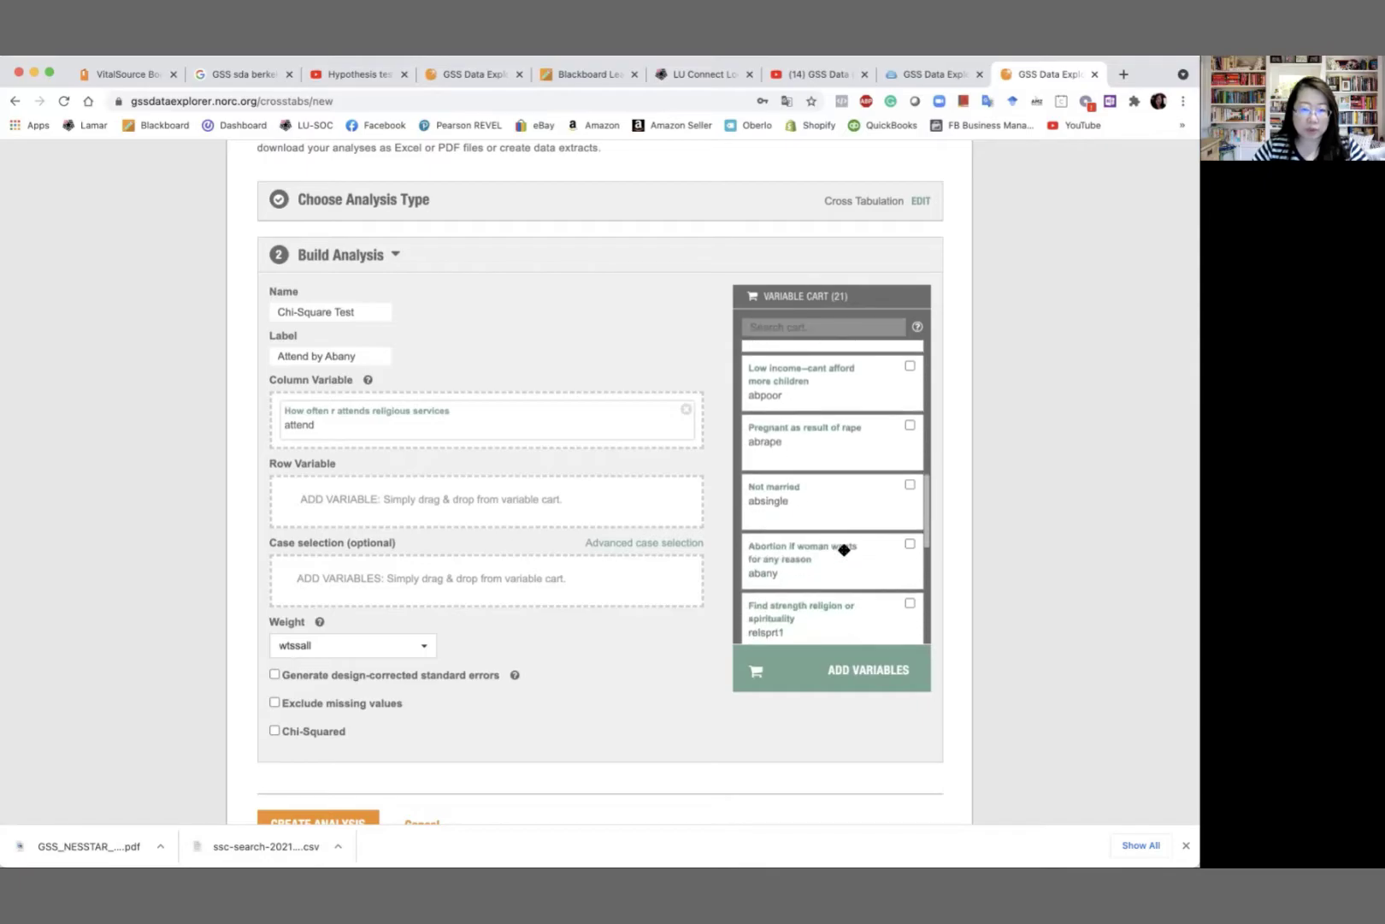
scroll(844, 550, "down", 2)
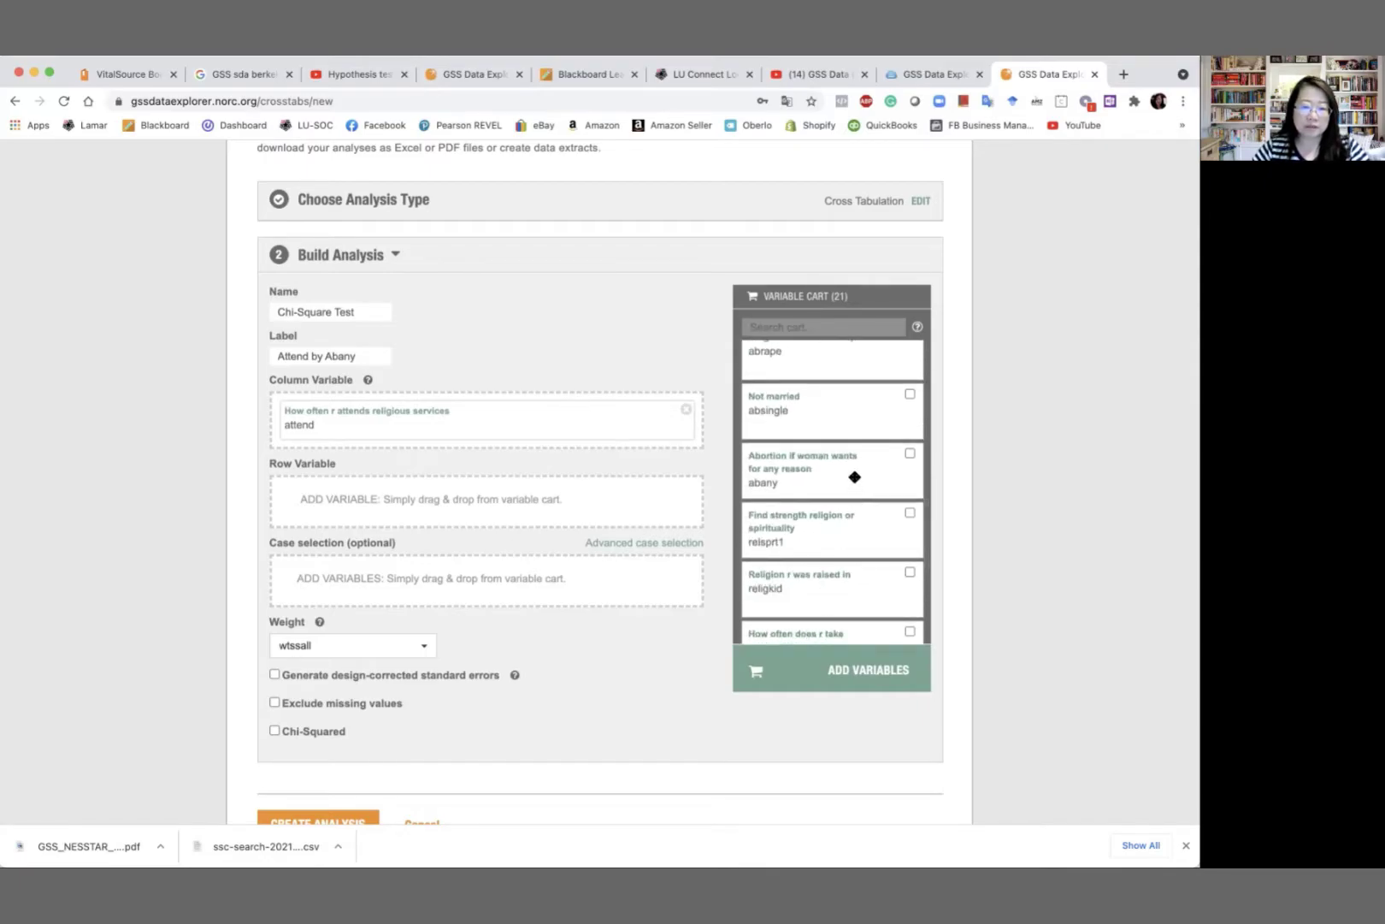
left_click_drag(853, 476, 684, 496)
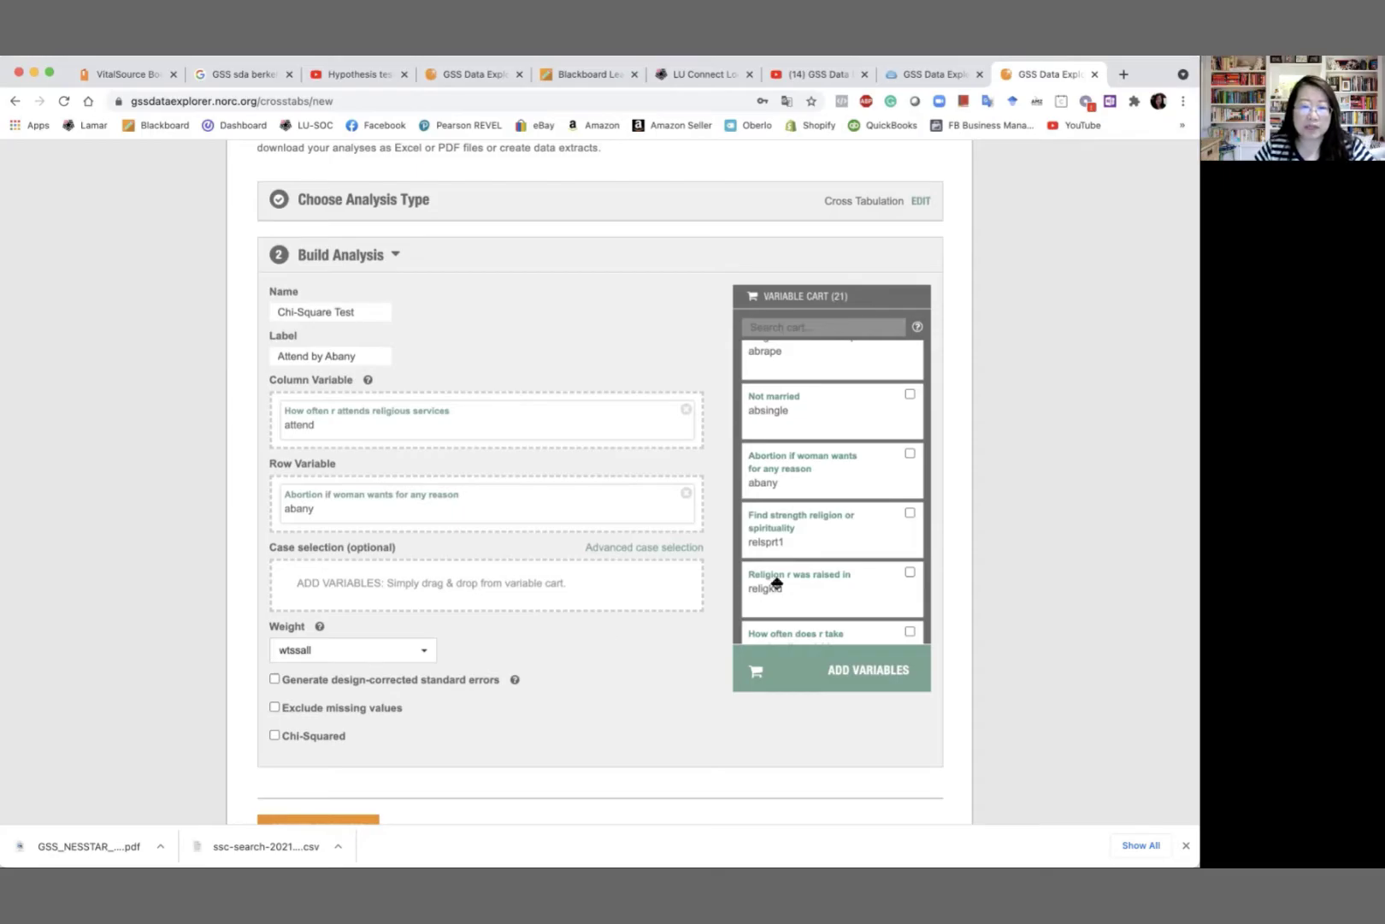
Scroll the Variable Cart back up to the top.
scroll(839, 565, "up", 5)
scroll(839, 566, "up", 3)
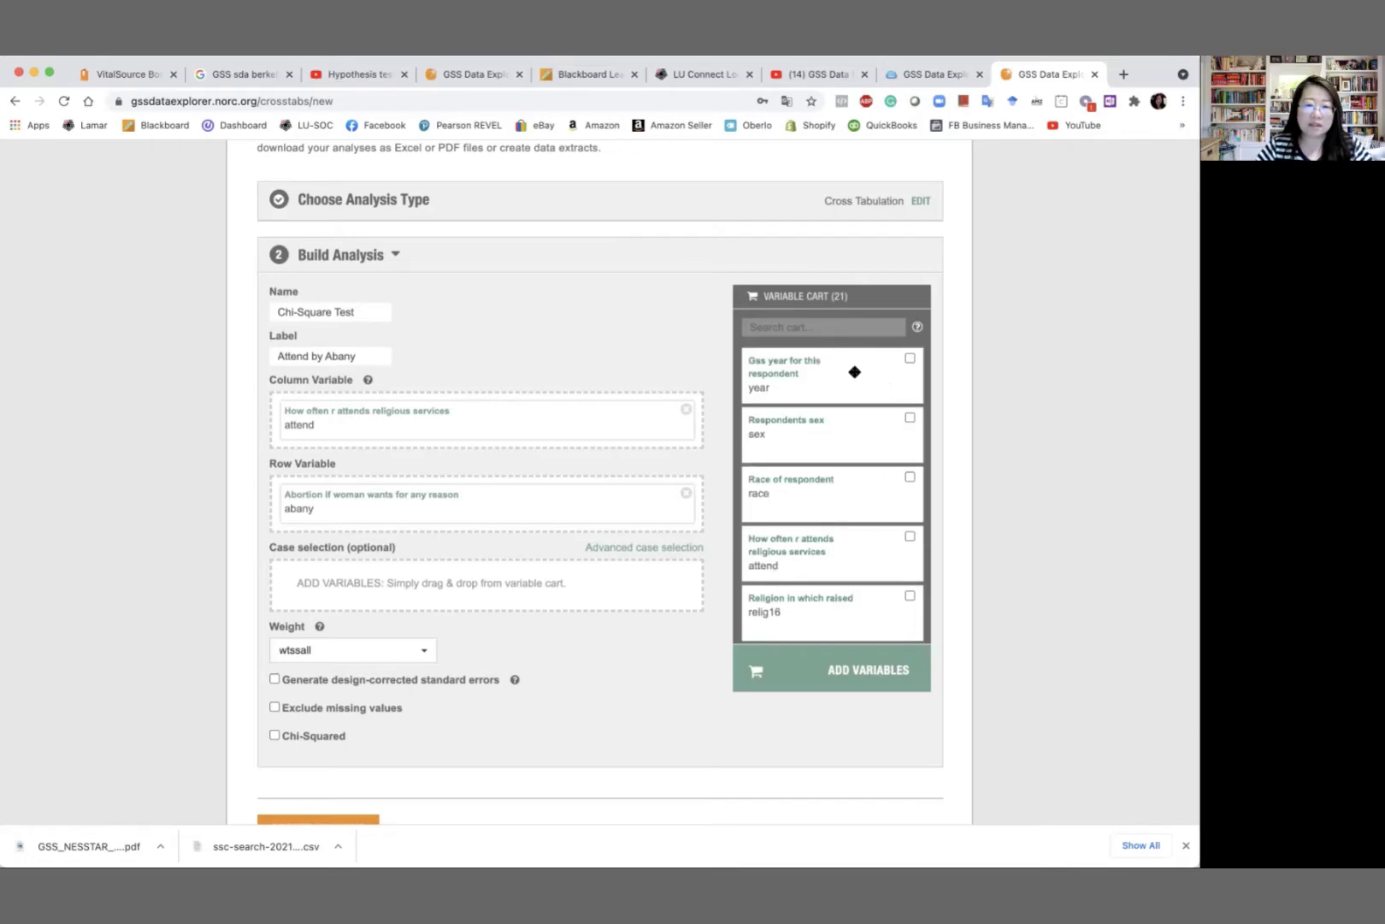
Filter cases on the year variable with a range of 2018 to 2018.
left_click_drag(823, 377, 507, 586)
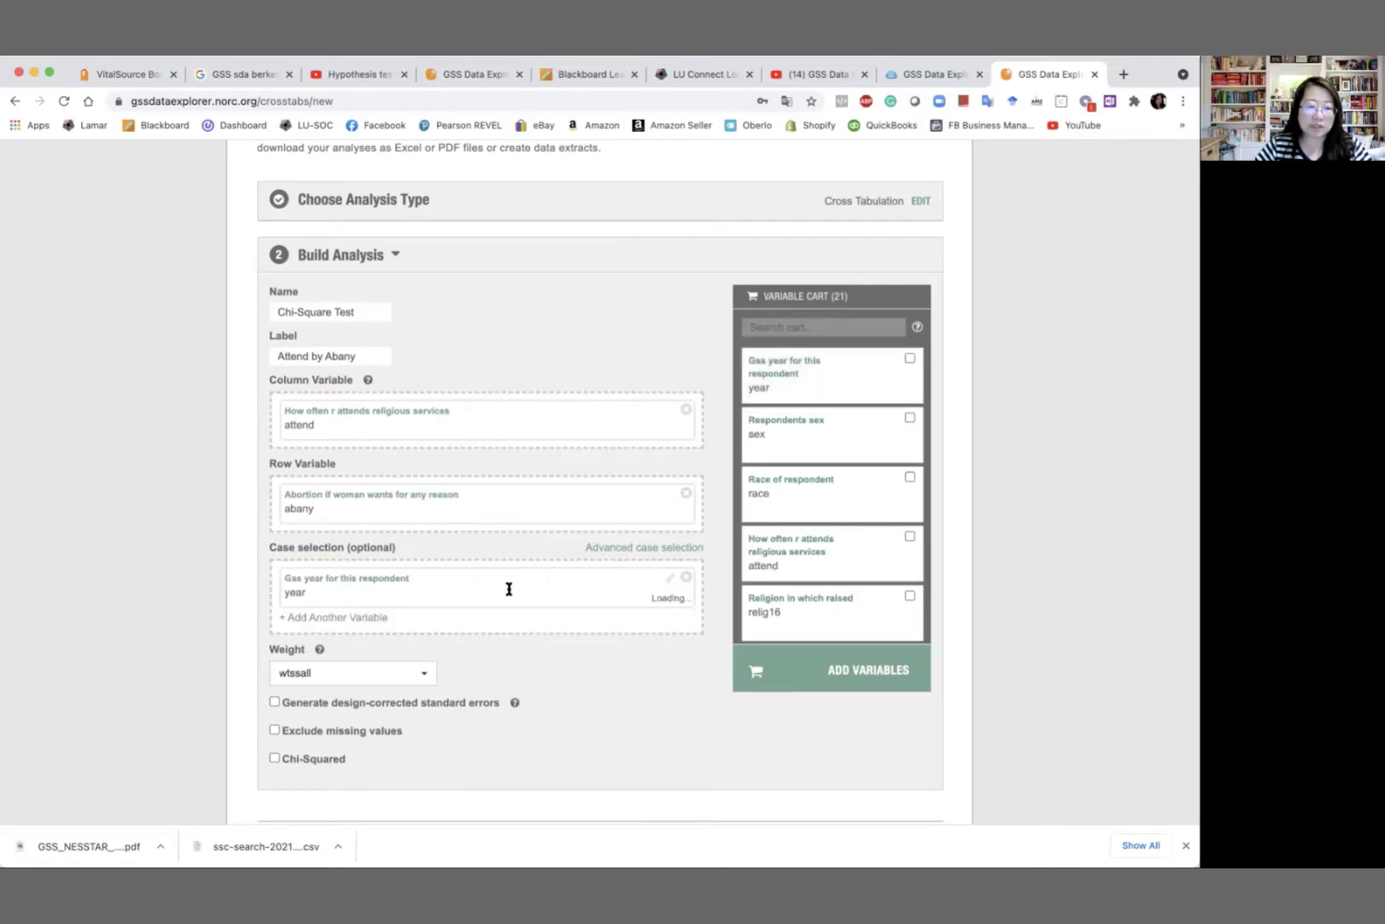
scroll(620, 607, "down", 3)
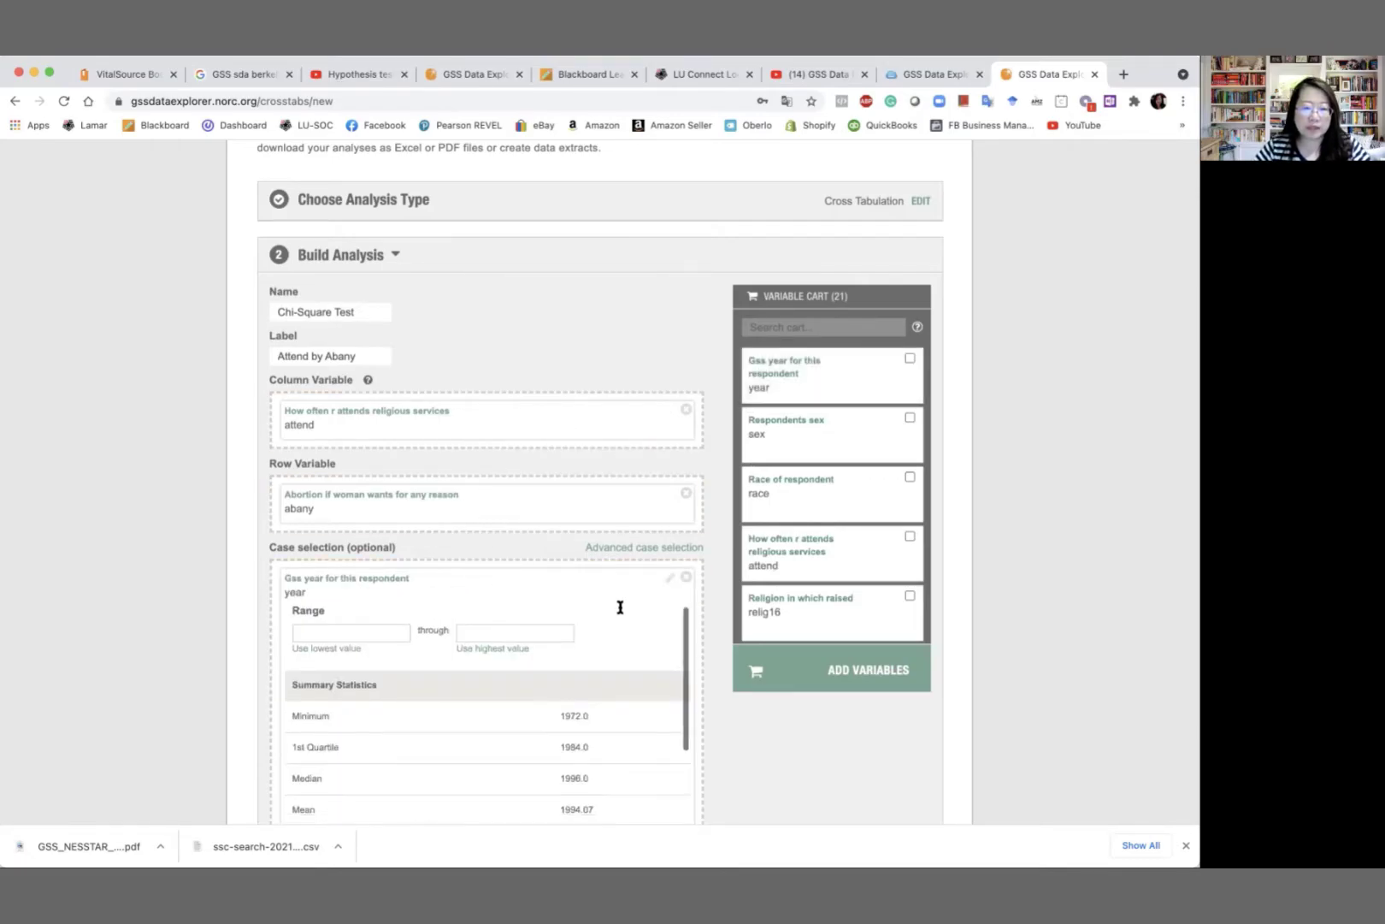
scroll(620, 607, "up", 3)
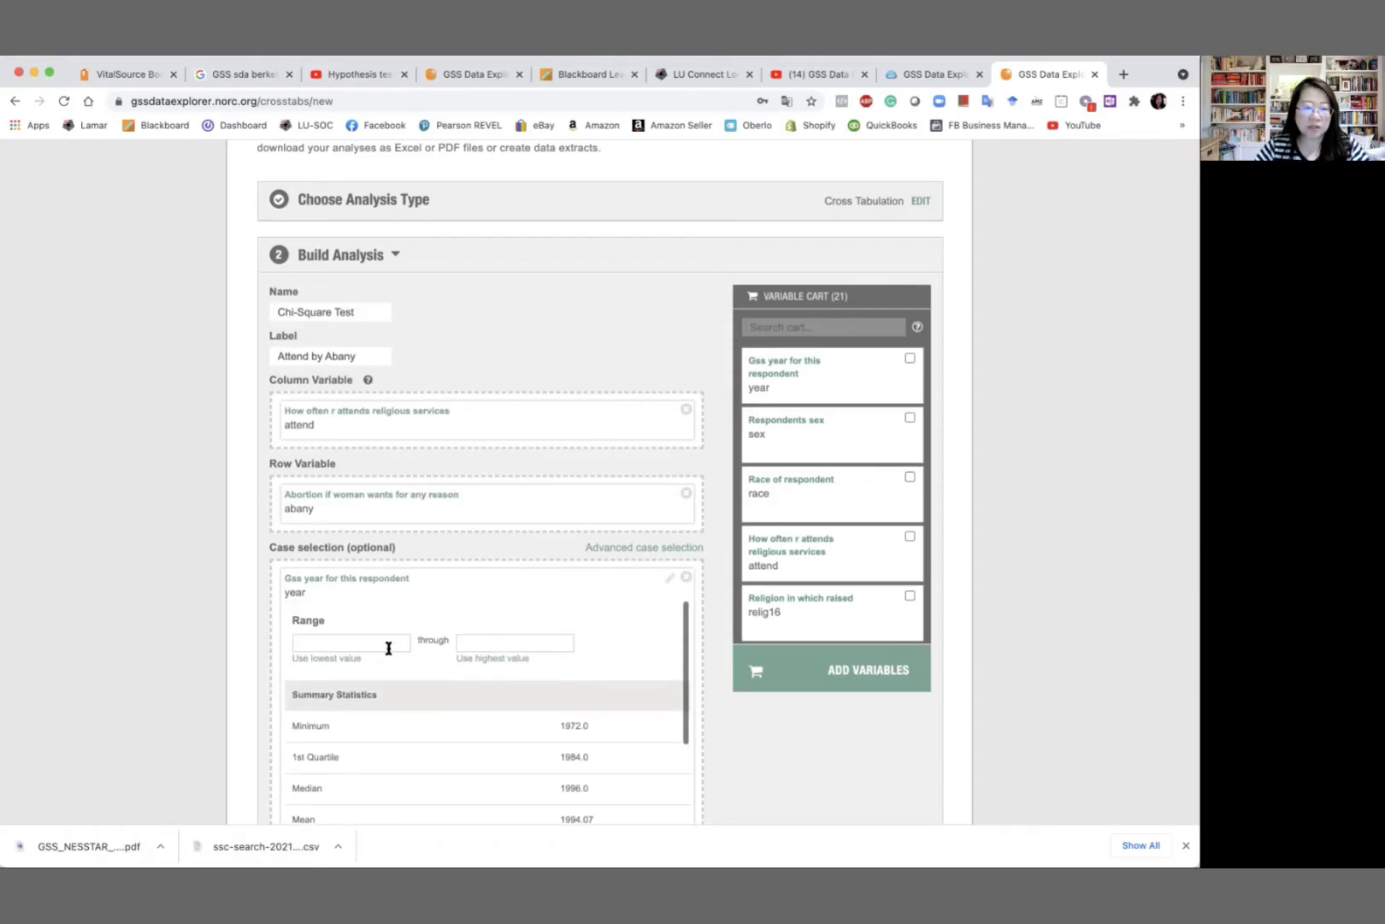
left_click(344, 643)
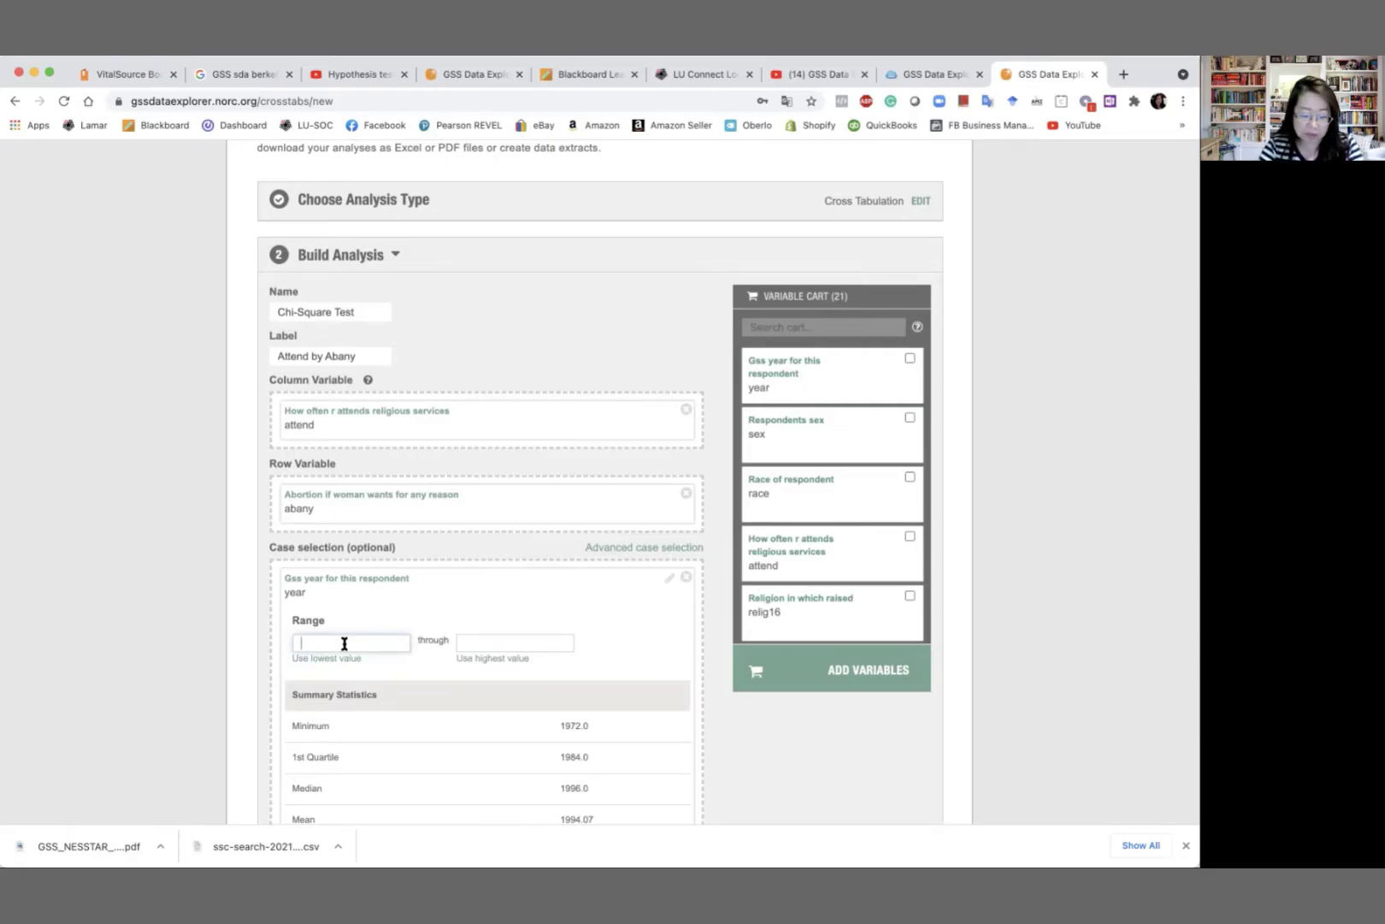
type("2018")
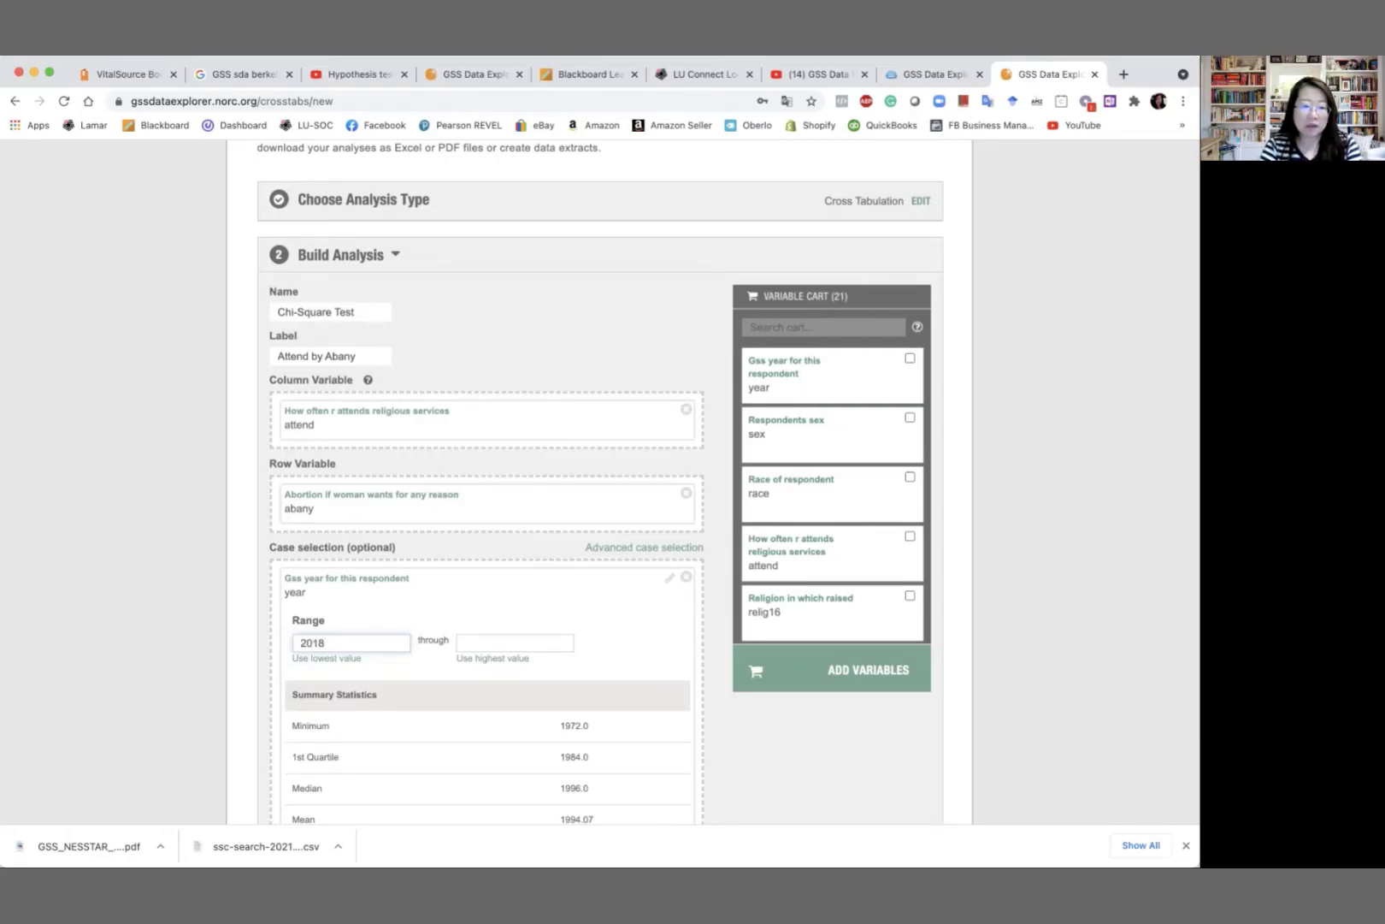
left_click(487, 642)
type("2018")
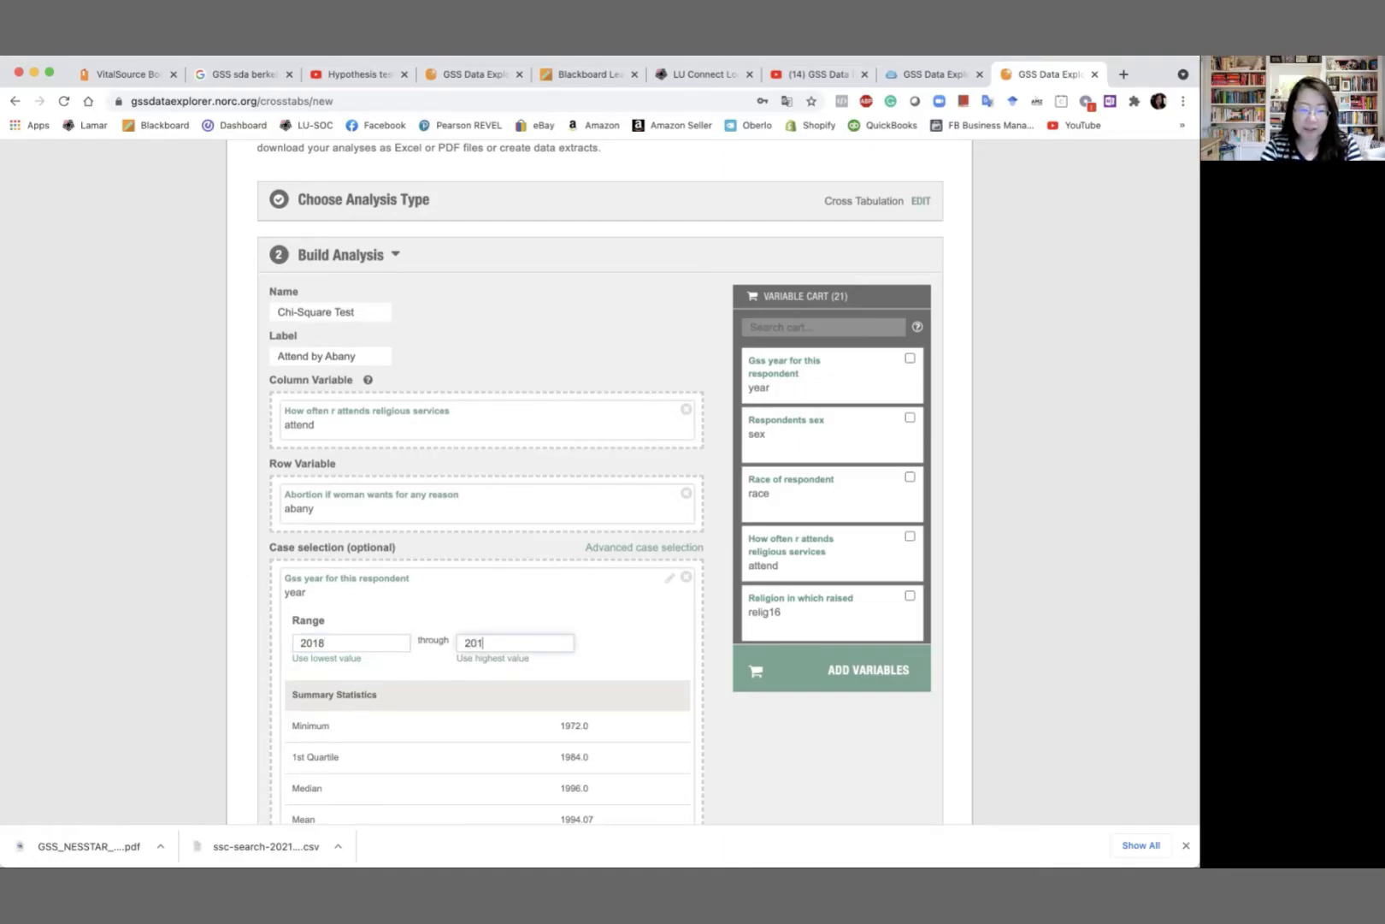
left_click(611, 628)
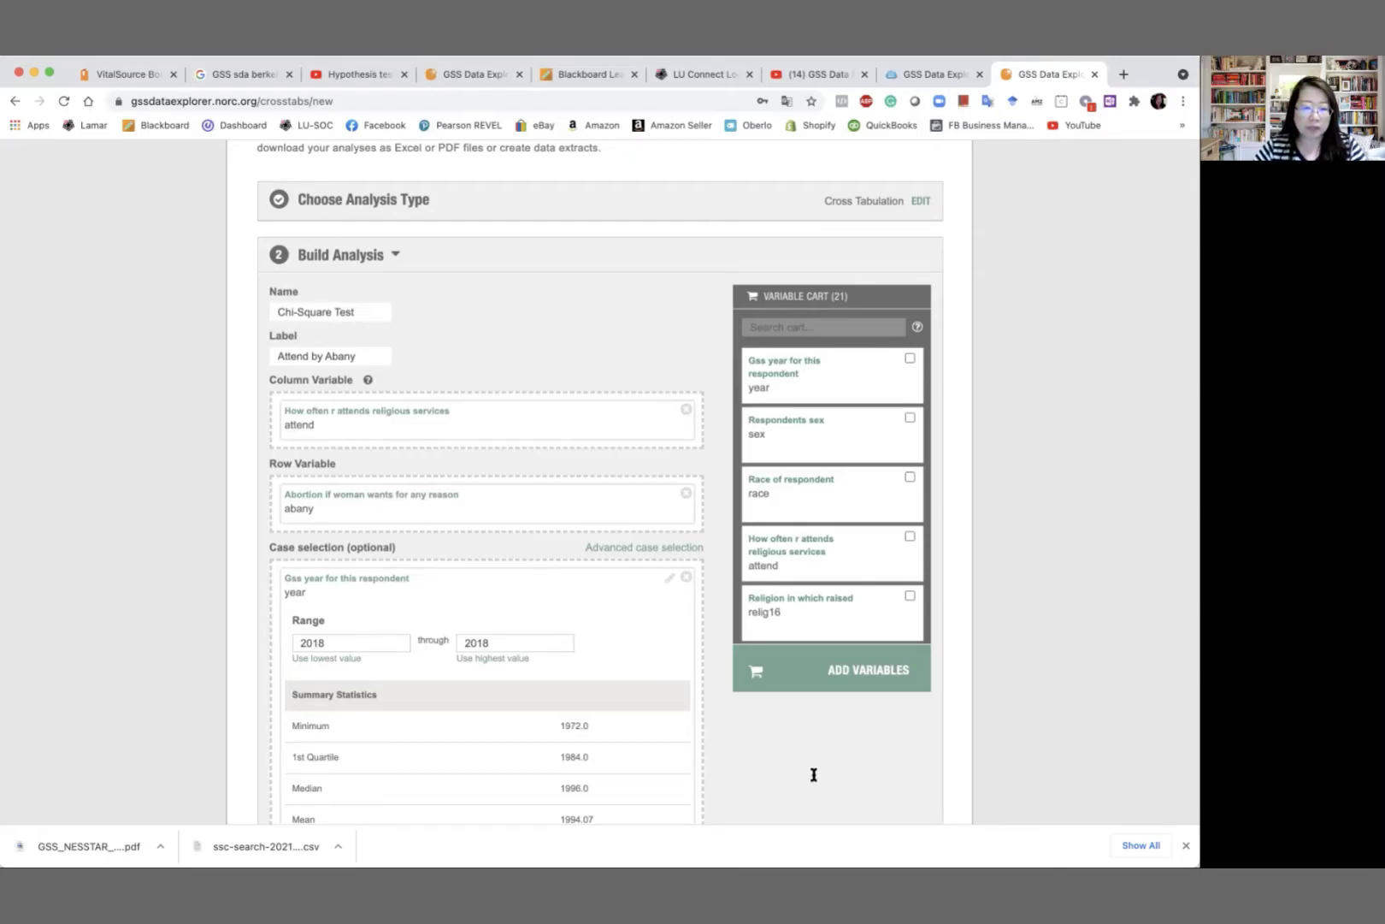
Enable Exclude missing values and Chi-Squared, then create the cross-tabulation analysis.
scroll(813, 774, "down", 3)
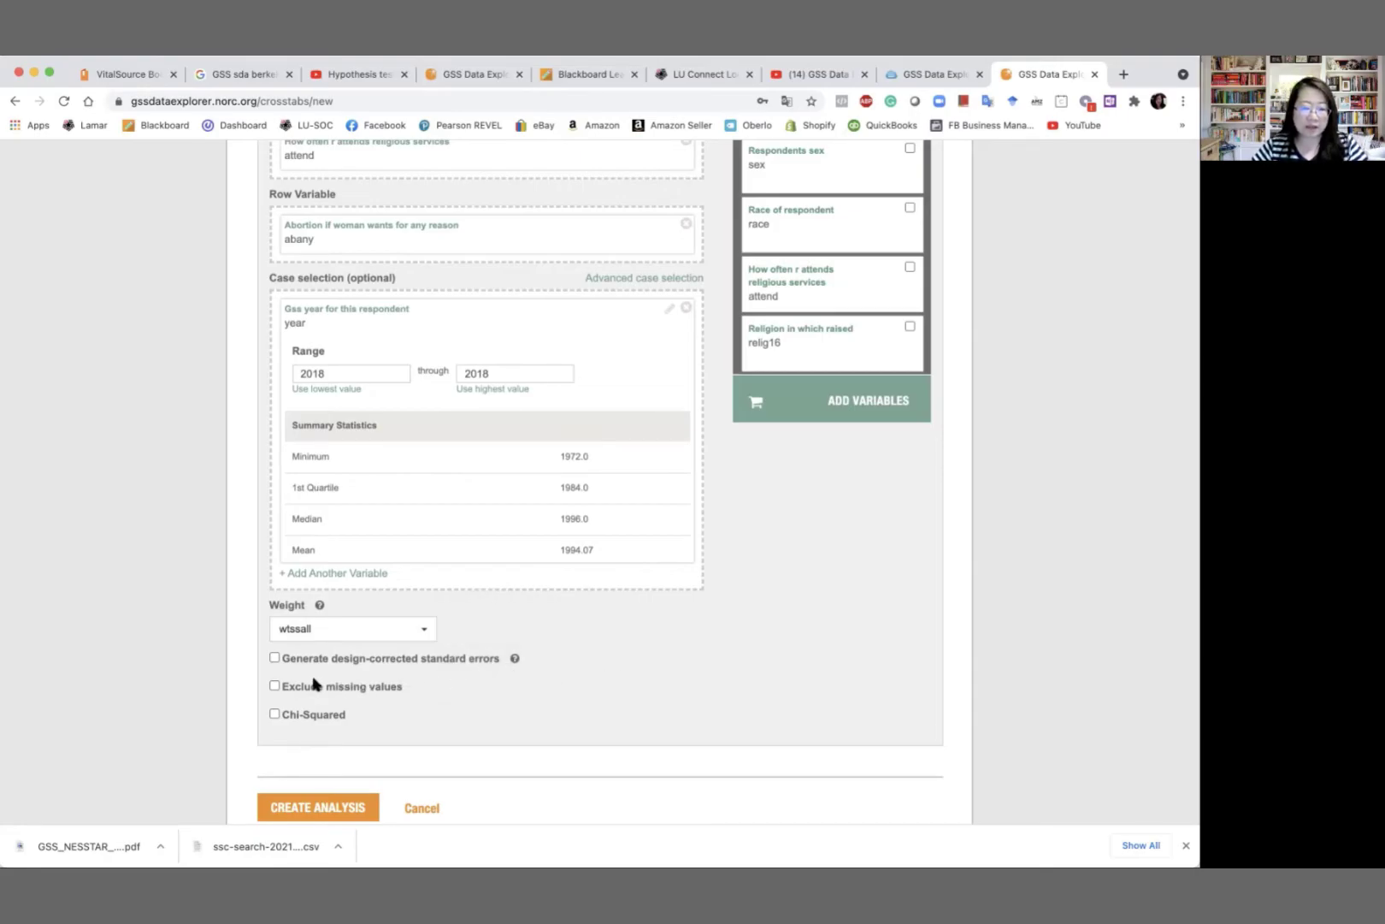
left_click(274, 686)
left_click(275, 715)
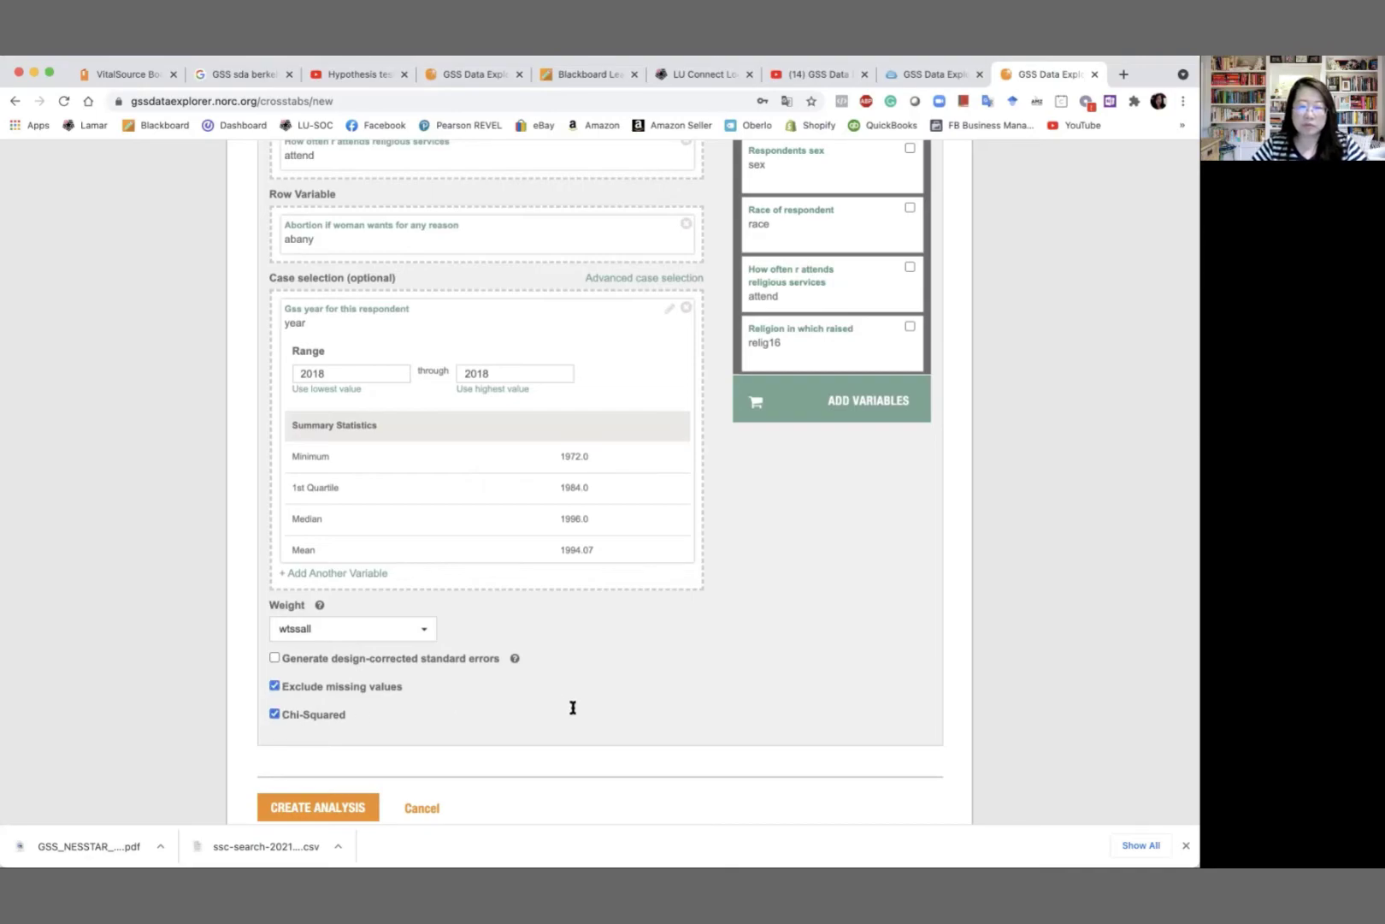
scroll(573, 707, "down", 2)
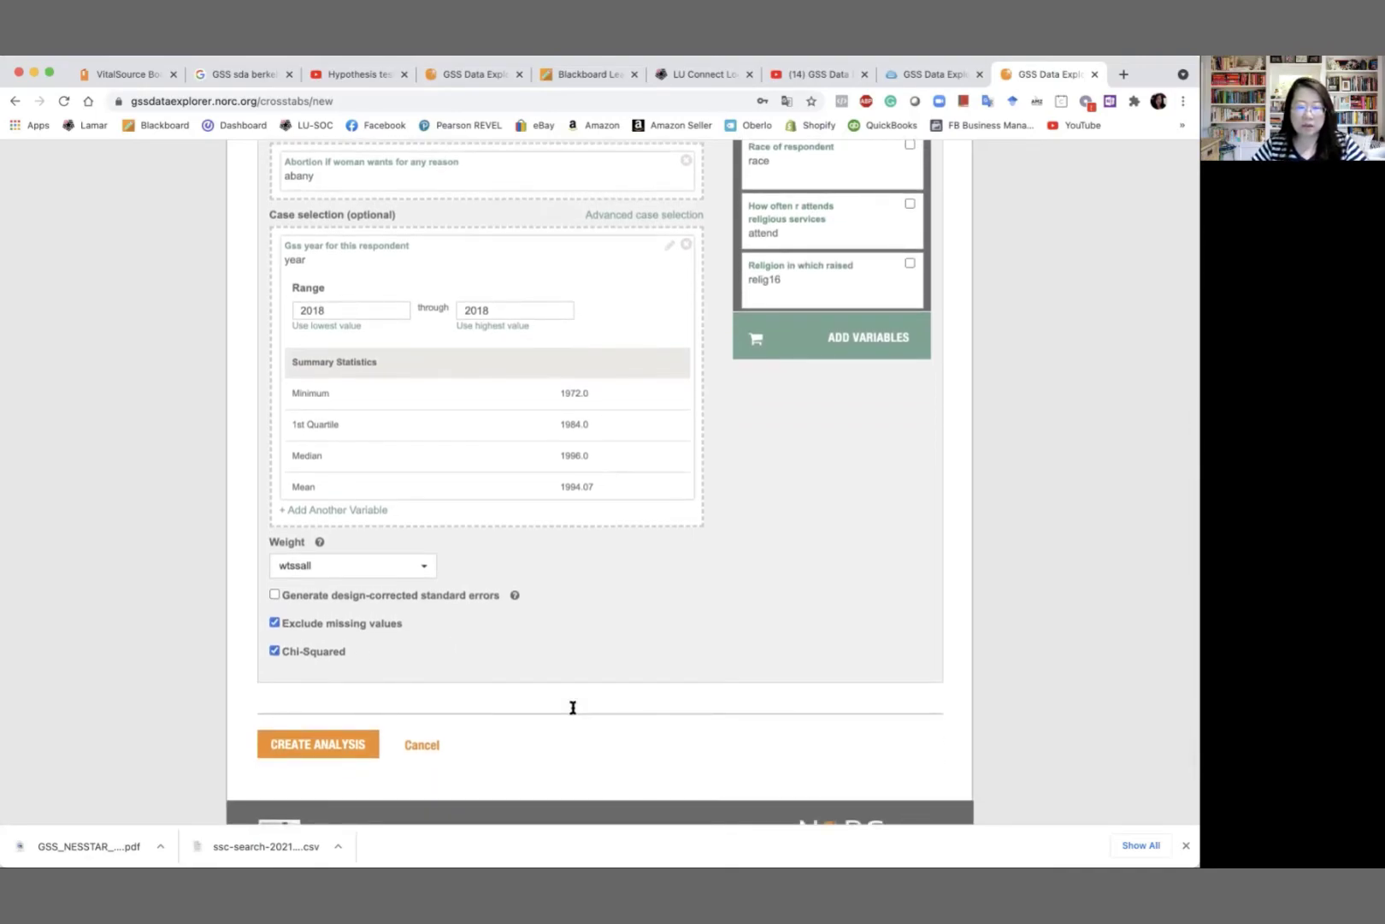
left_click(343, 743)
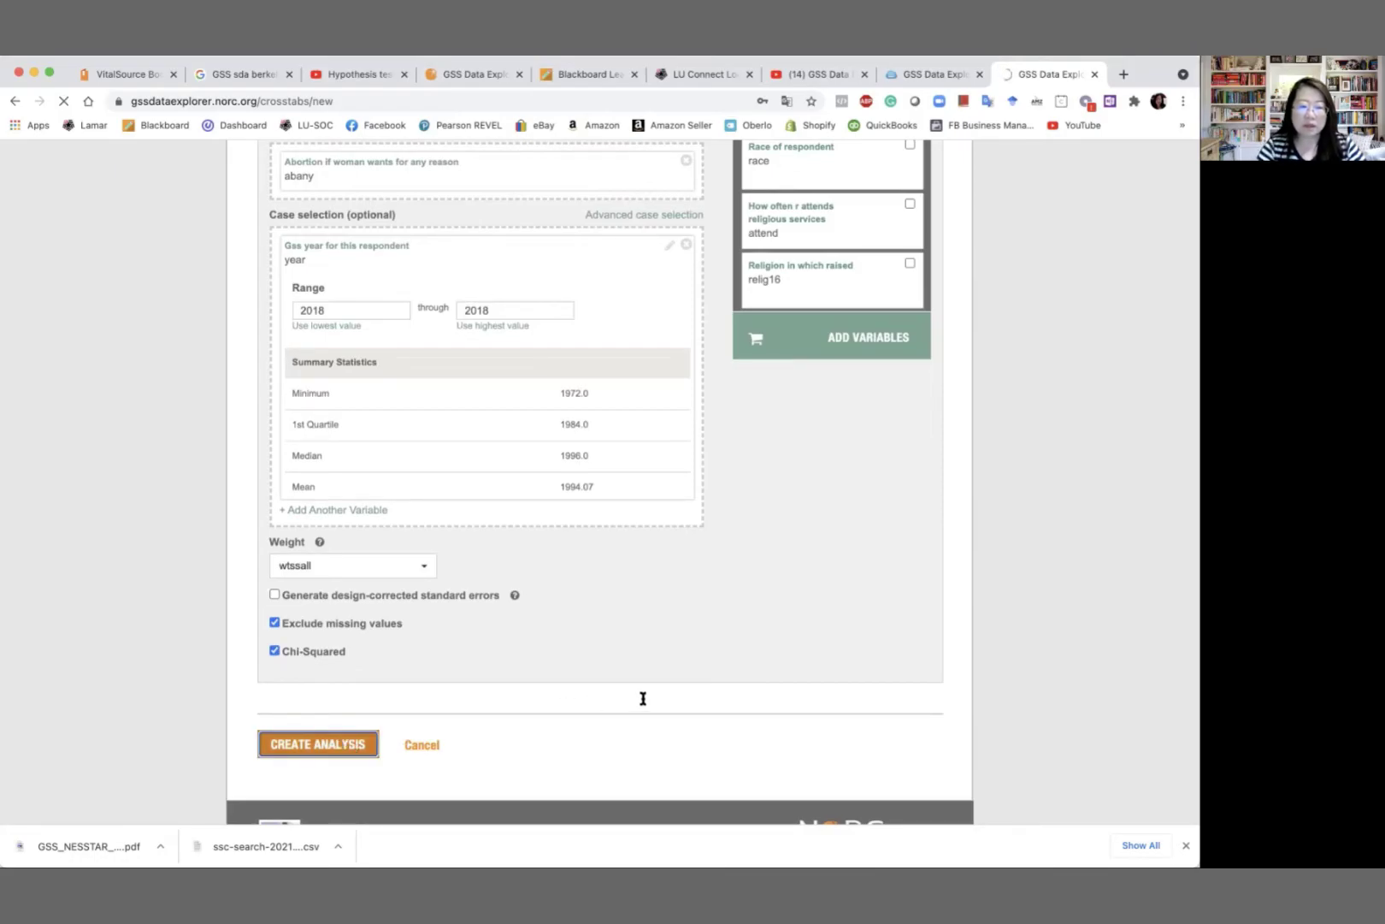